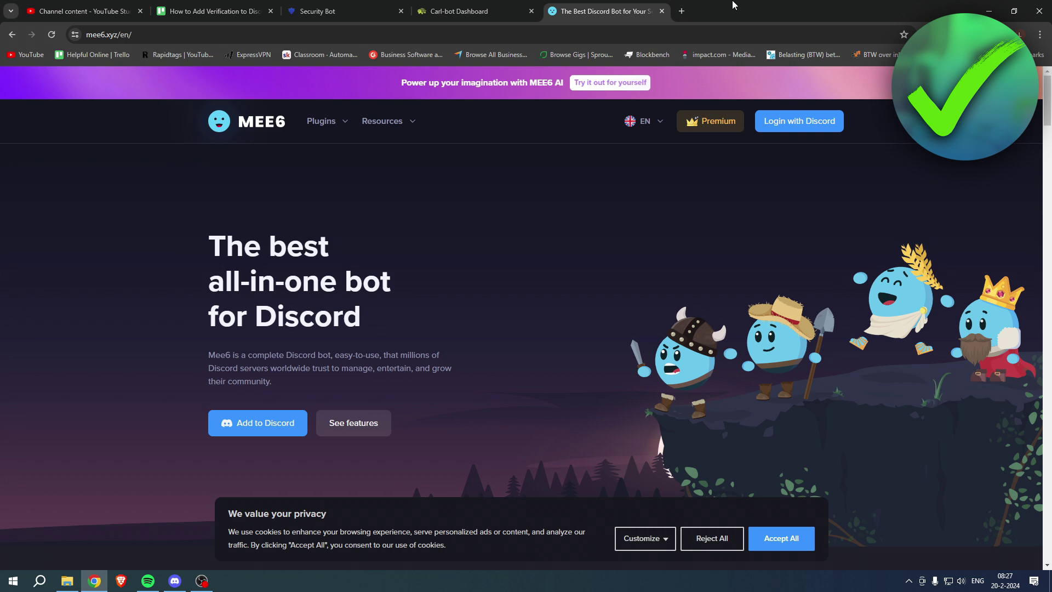
# Step: Look over the Security Bot, Carl-bot and MEE6 websites as candidate bots for Discord server verification
pyautogui.click(515, 7)
pyautogui.click(387, 7)
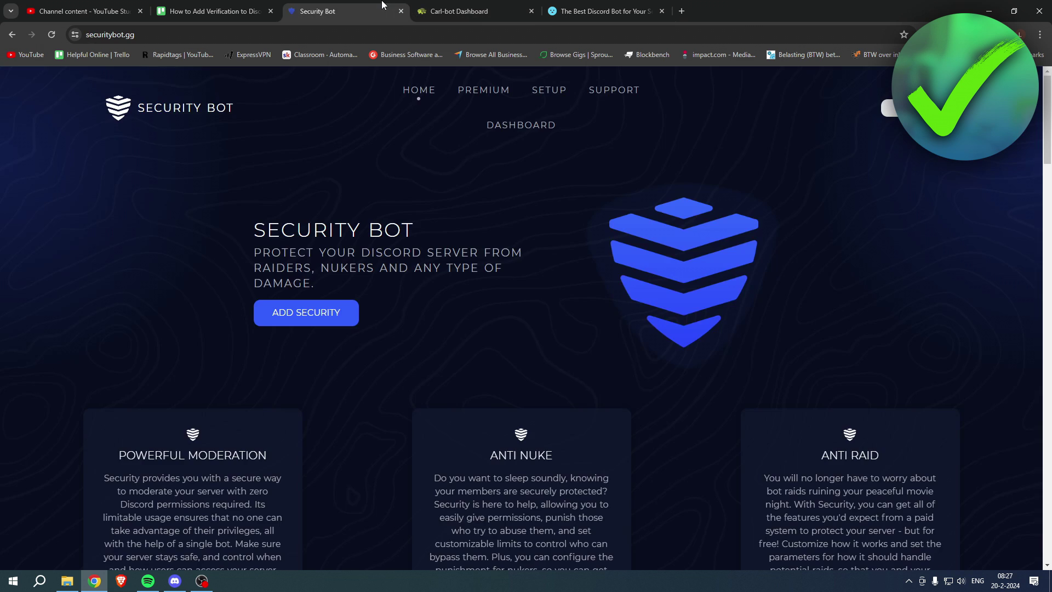
pyautogui.click(478, 4)
pyautogui.click(582, 7)
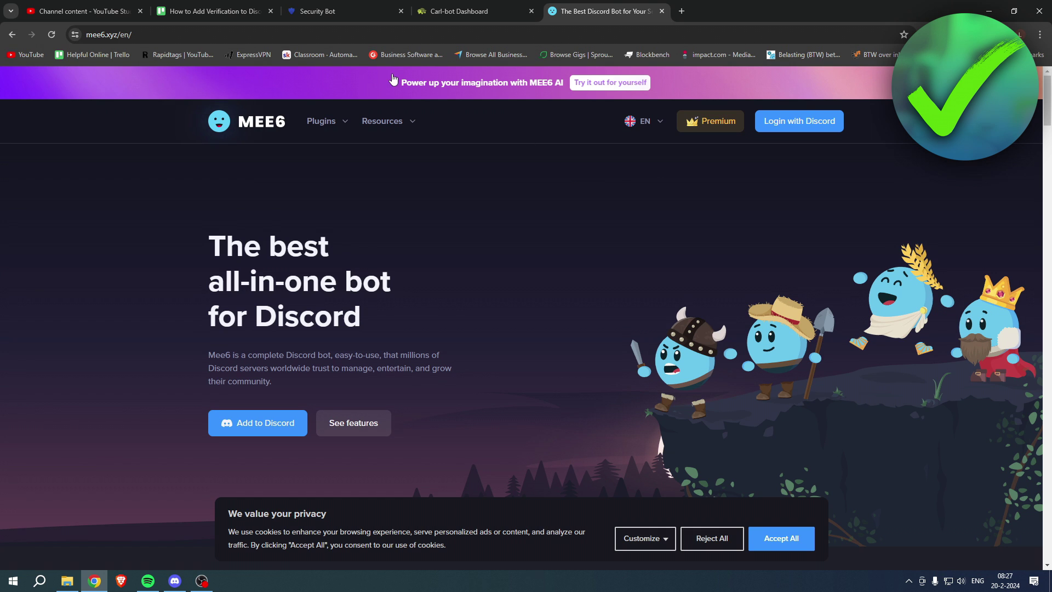
pyautogui.click(335, 10)
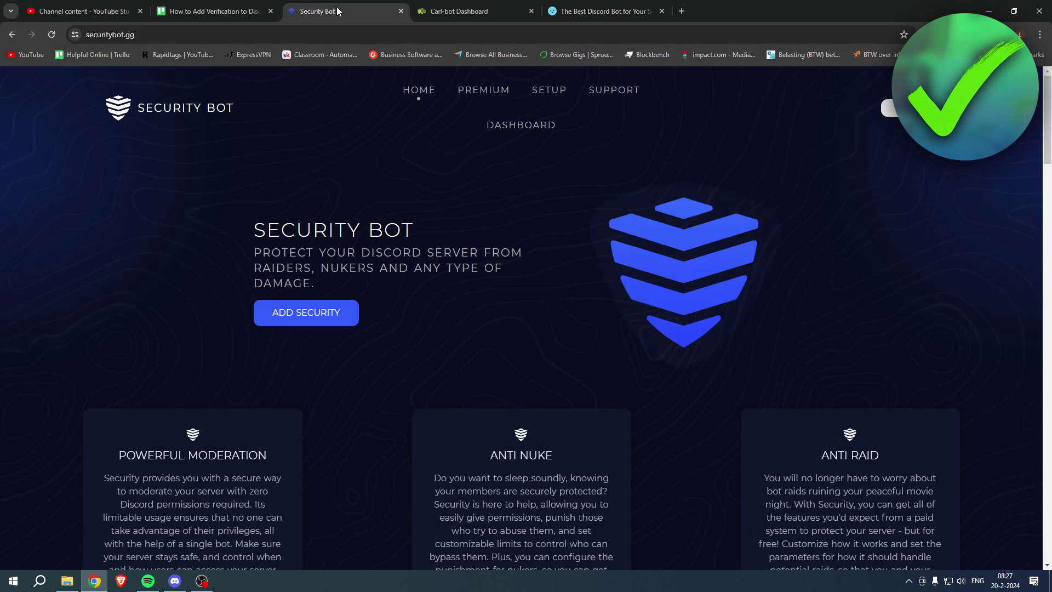
pyautogui.click(466, 11)
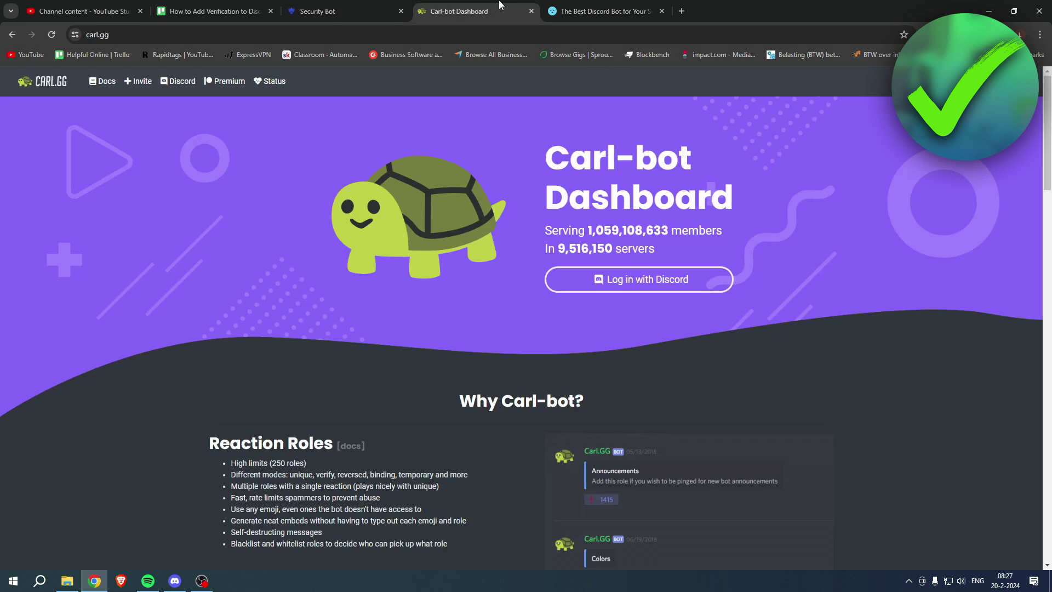
pyautogui.click(603, 5)
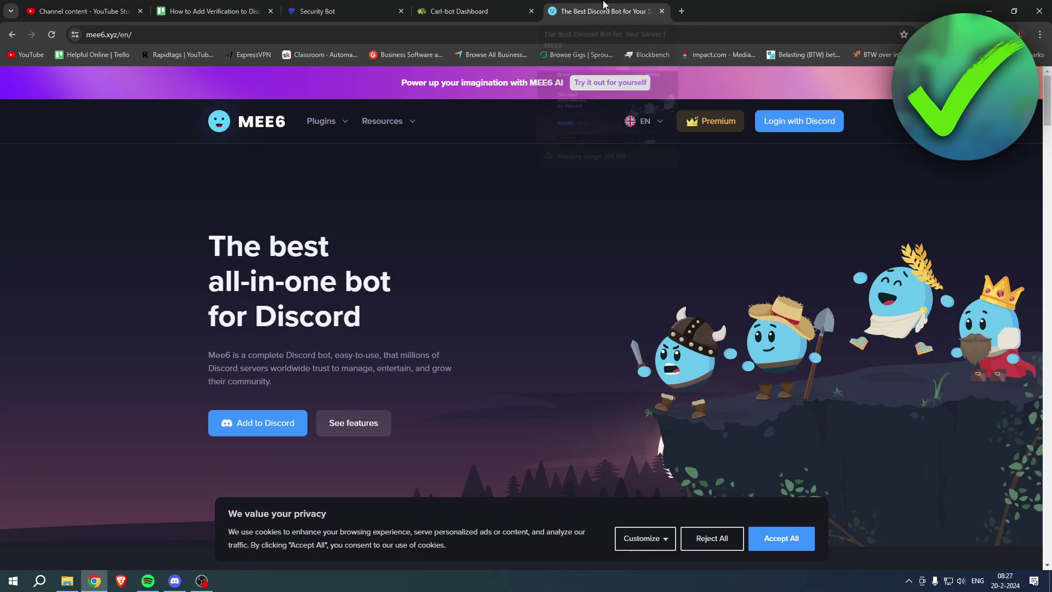
pyautogui.click(332, 10)
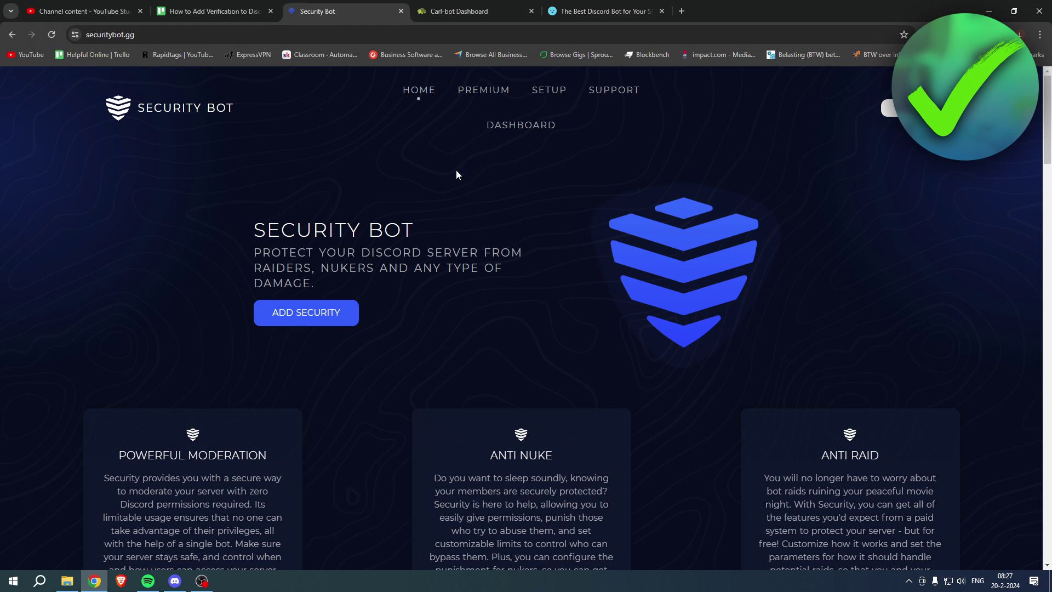
pyautogui.click(469, 11)
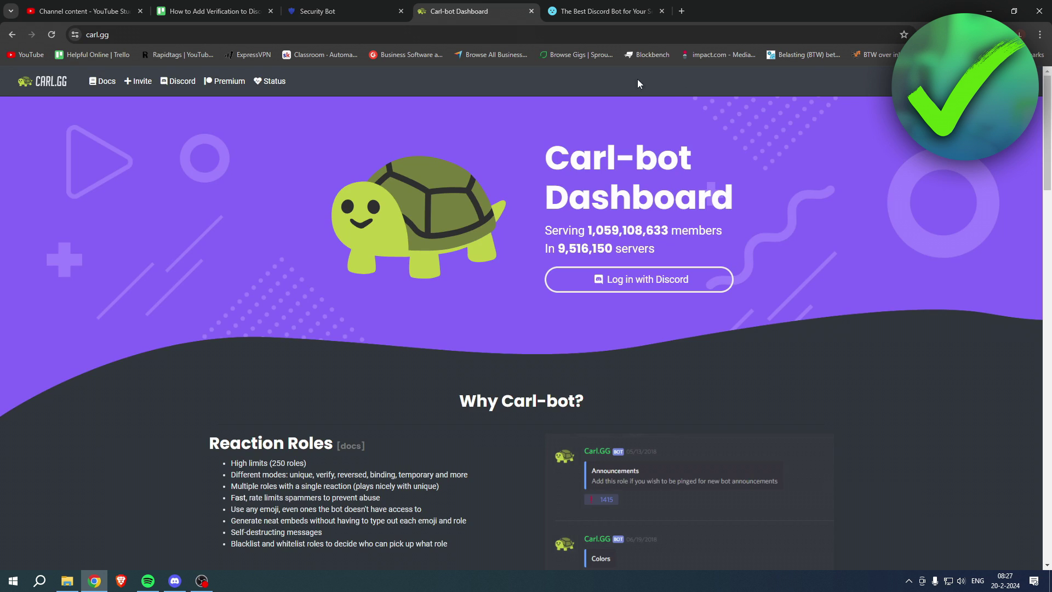
pyautogui.click(603, 11)
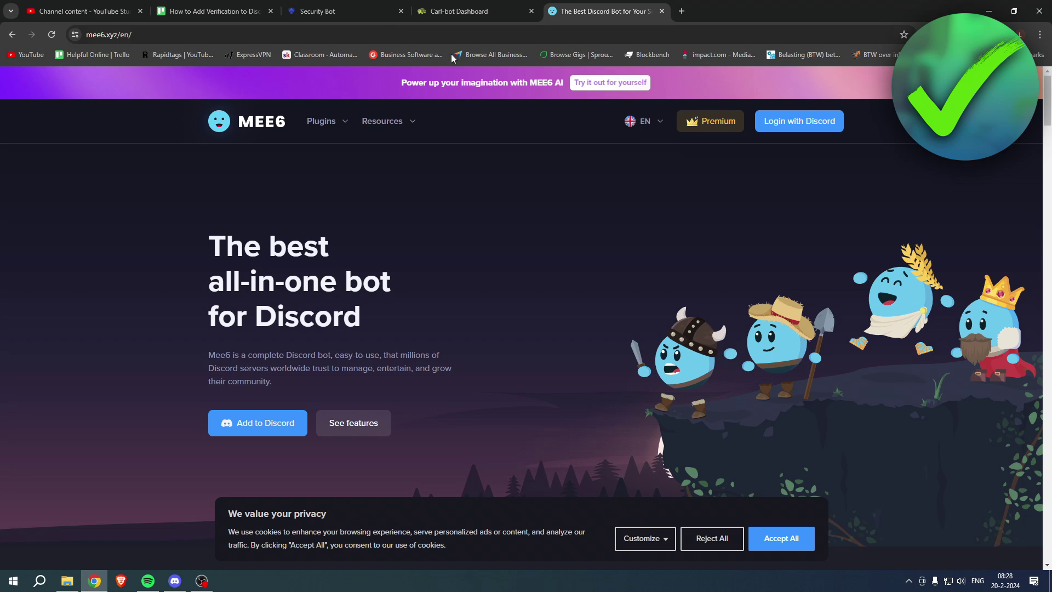
pyautogui.click(345, 8)
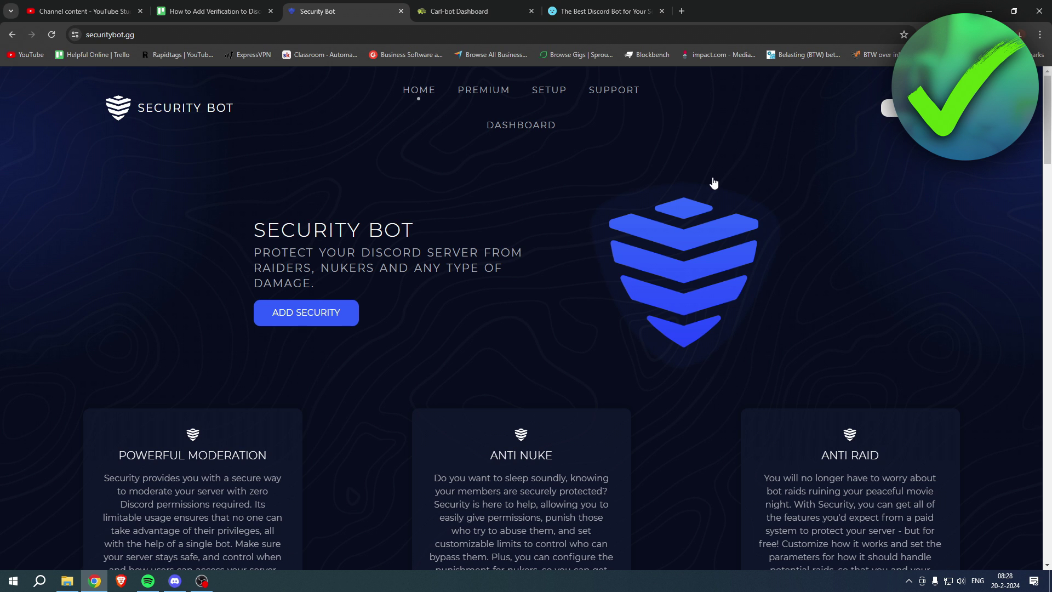
pyautogui.click(499, 1)
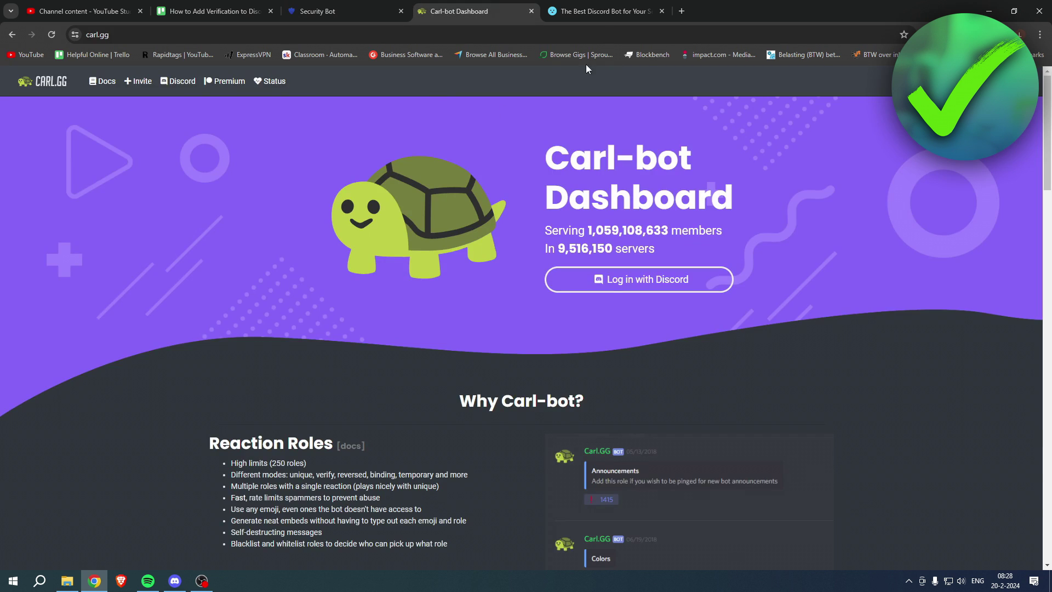
pyautogui.click(591, 11)
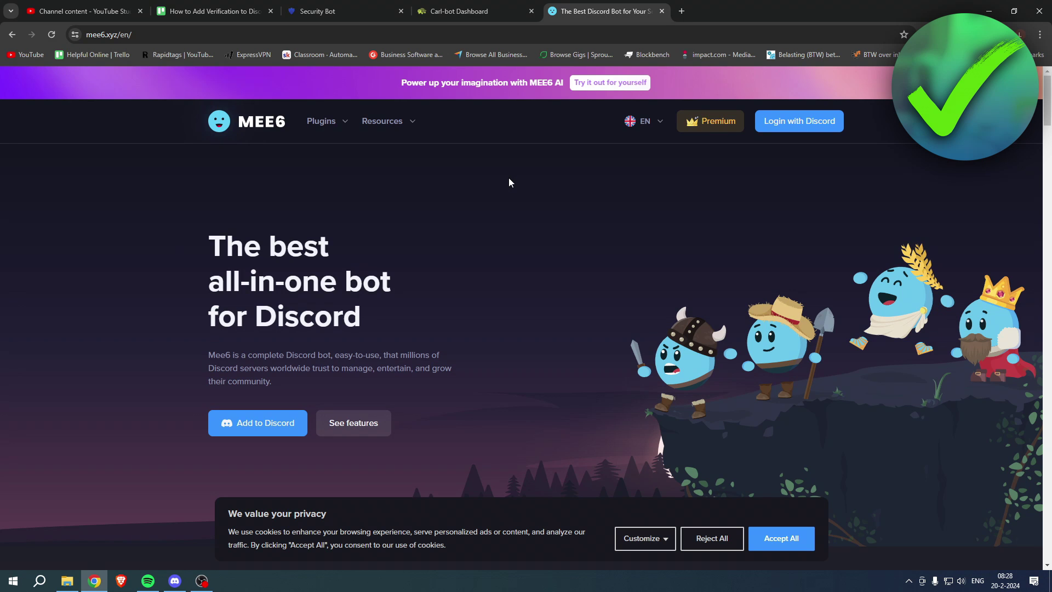
# Step: Return to the Security Bot website and close the Carl-bot and MEE6 pages
pyautogui.click(328, 11)
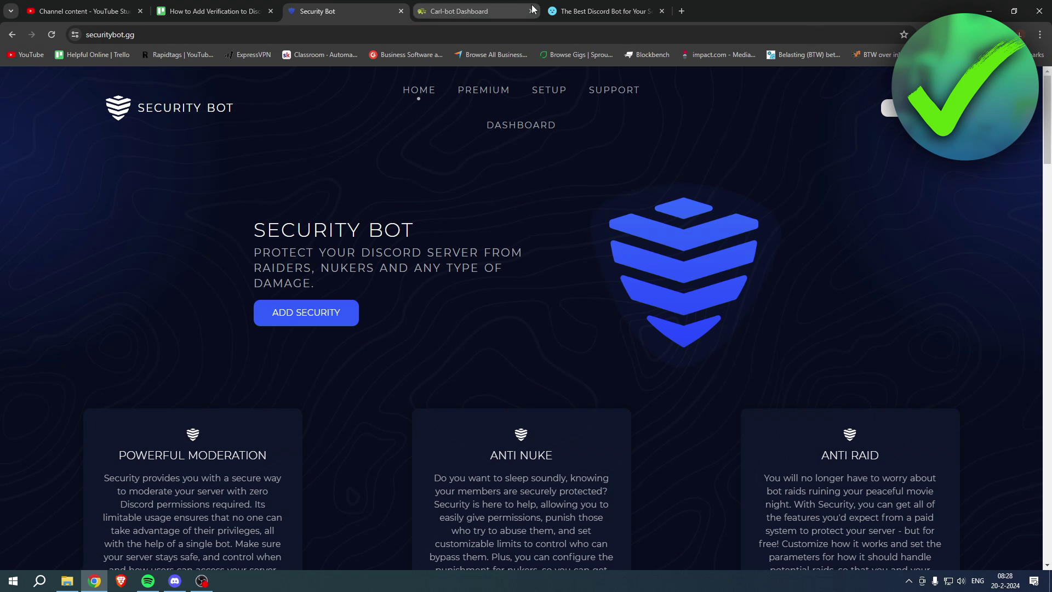
pyautogui.click(510, 11)
pyautogui.click(531, 11)
pyautogui.click(531, 11)
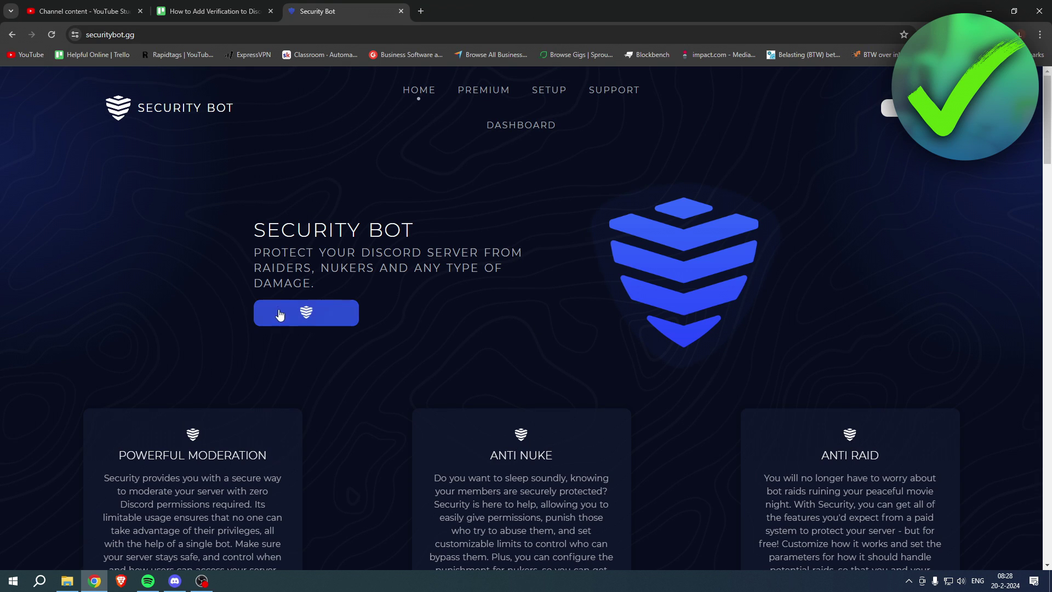
pyautogui.click(315, 315)
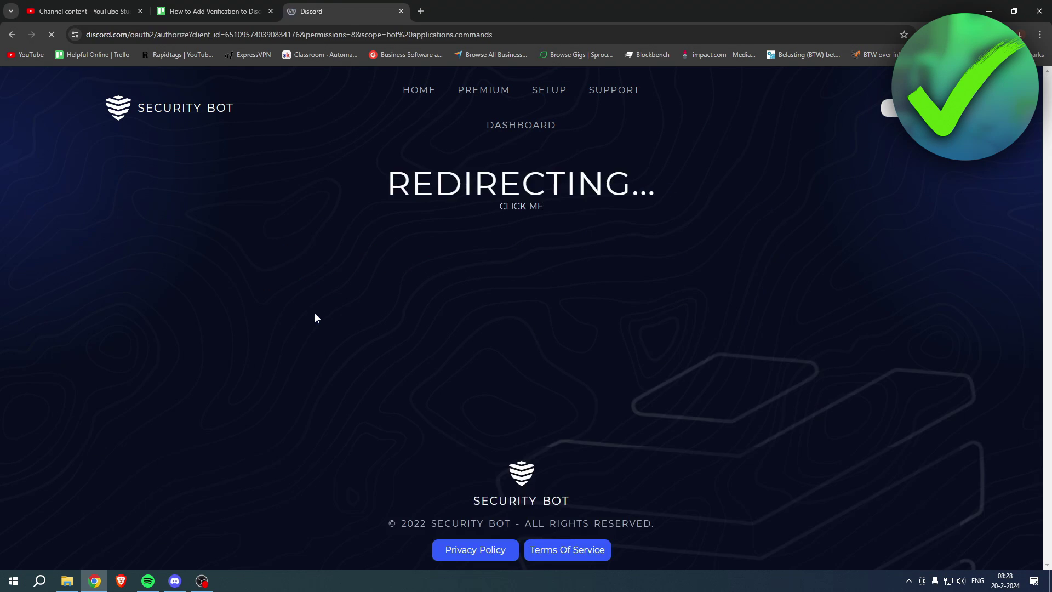
pyautogui.hotkey('alt', 'Left')
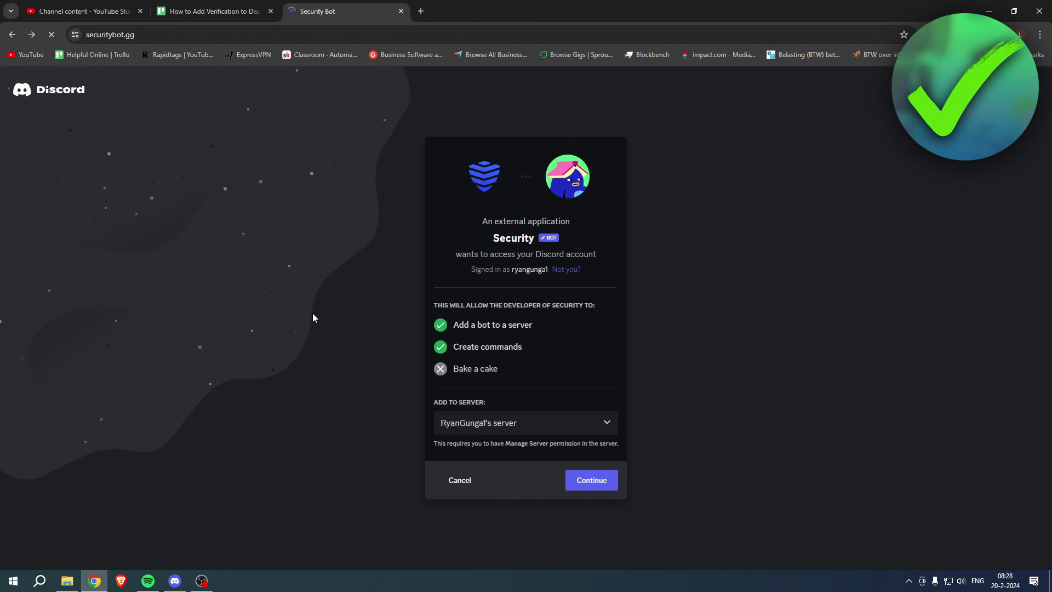
pyautogui.click(179, 35)
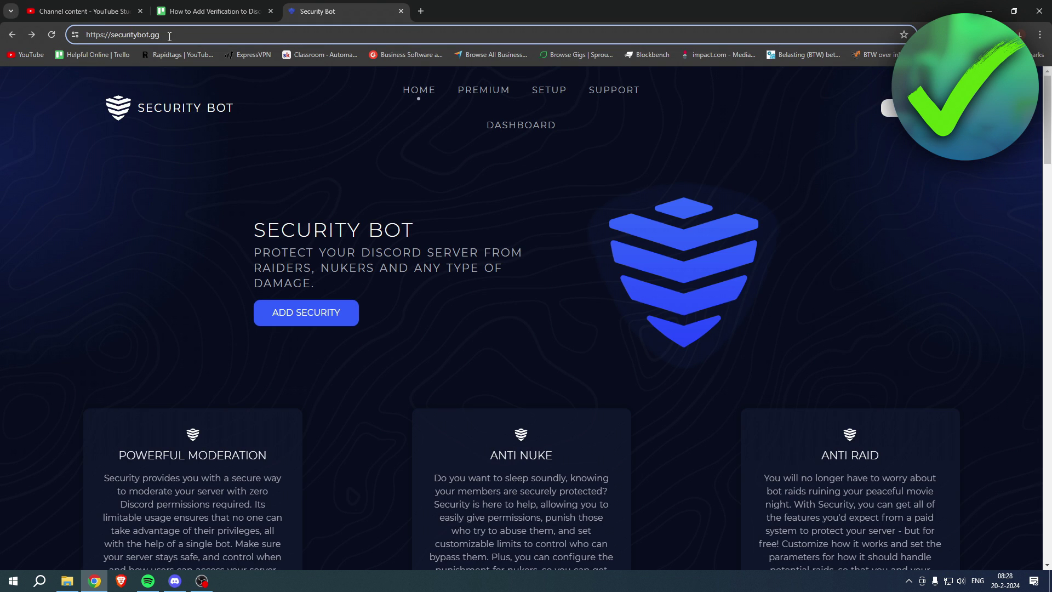
pyautogui.click(146, 193)
# Step: Add the Security bot to the owner's personal server, authorize it with the Administrator permission and complete the human check
pyautogui.click(286, 313)
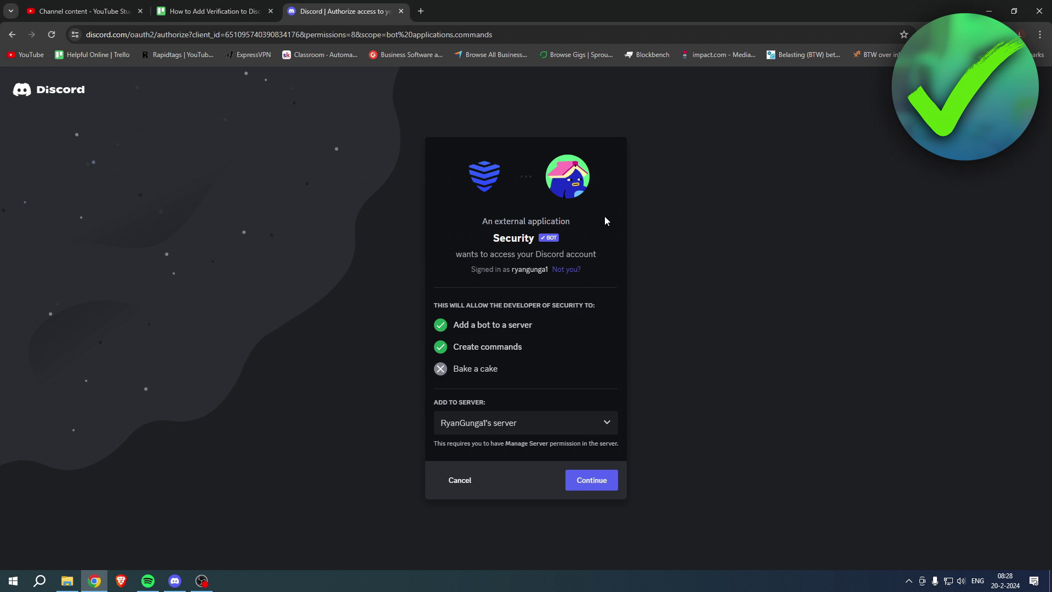
pyautogui.click(605, 422)
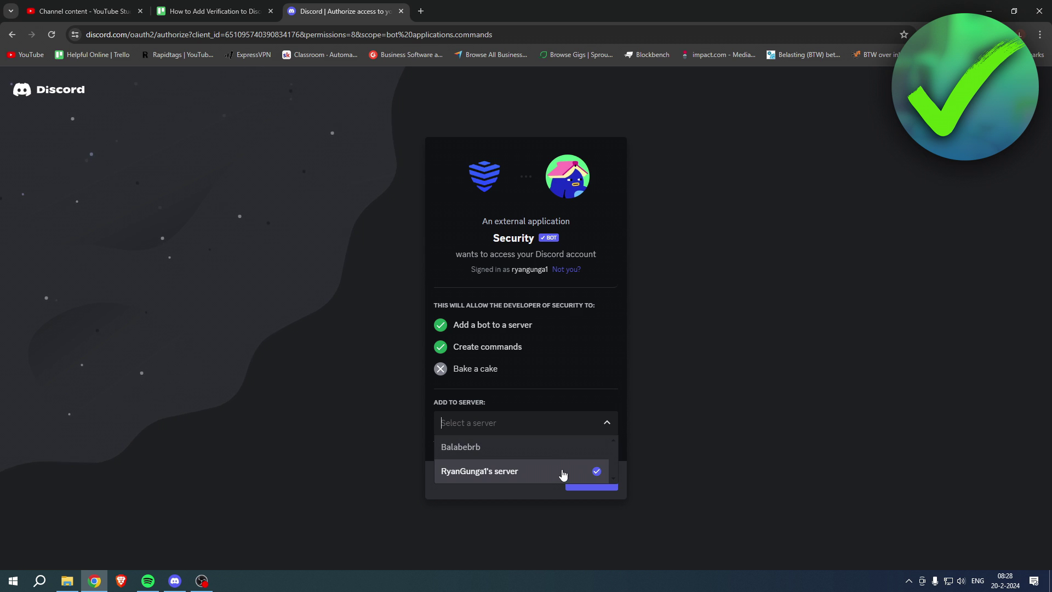
pyautogui.click(562, 474)
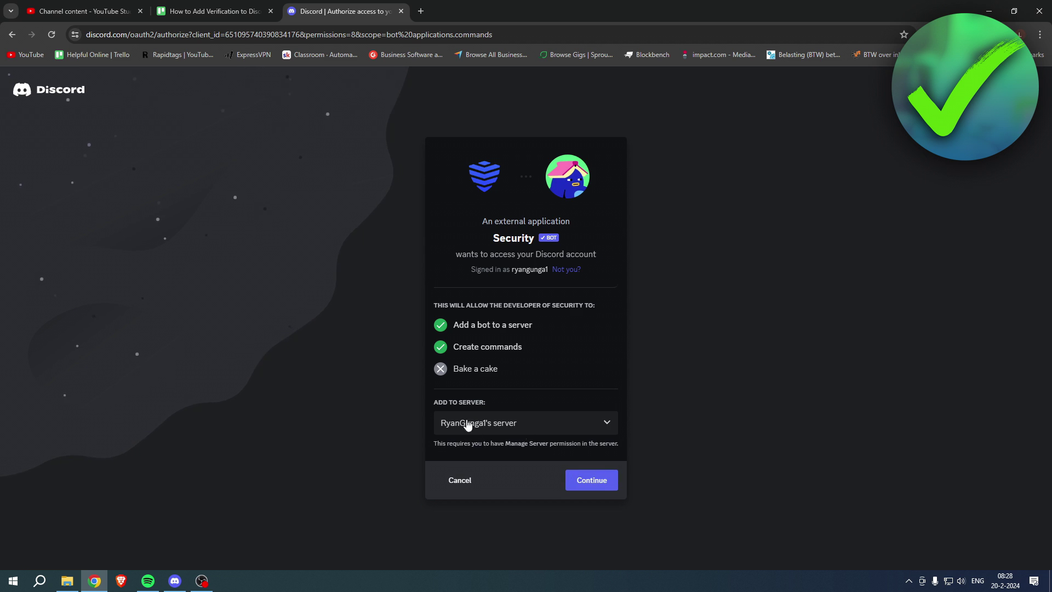
pyautogui.click(589, 482)
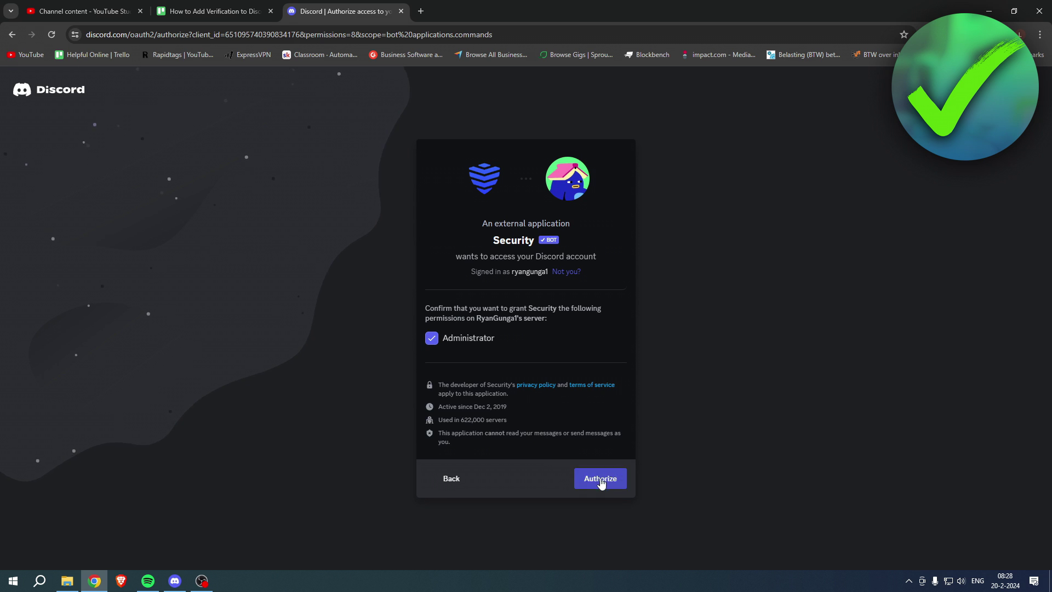
pyautogui.click(604, 478)
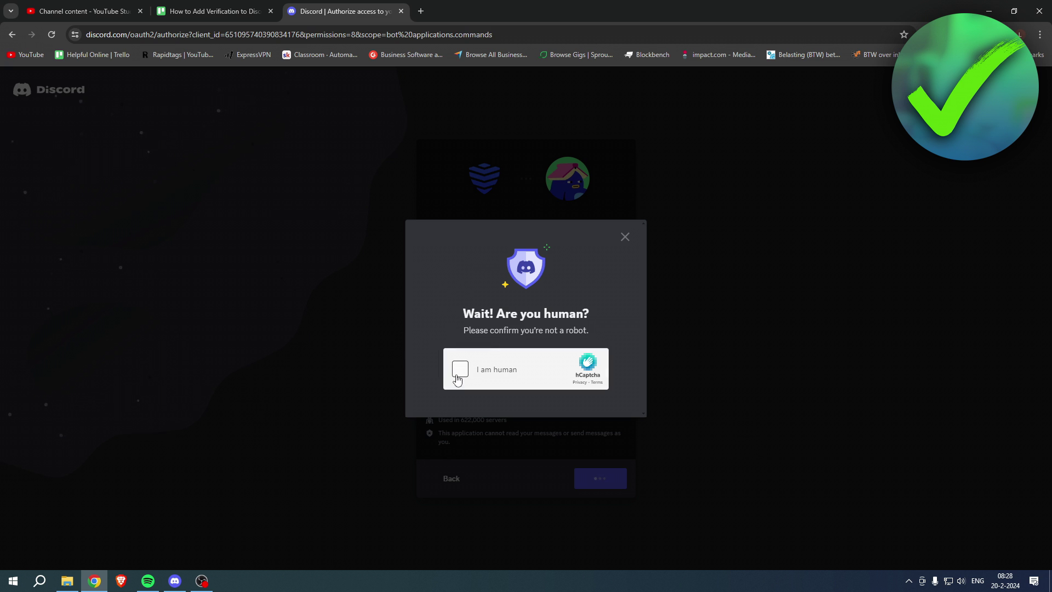
pyautogui.click(460, 369)
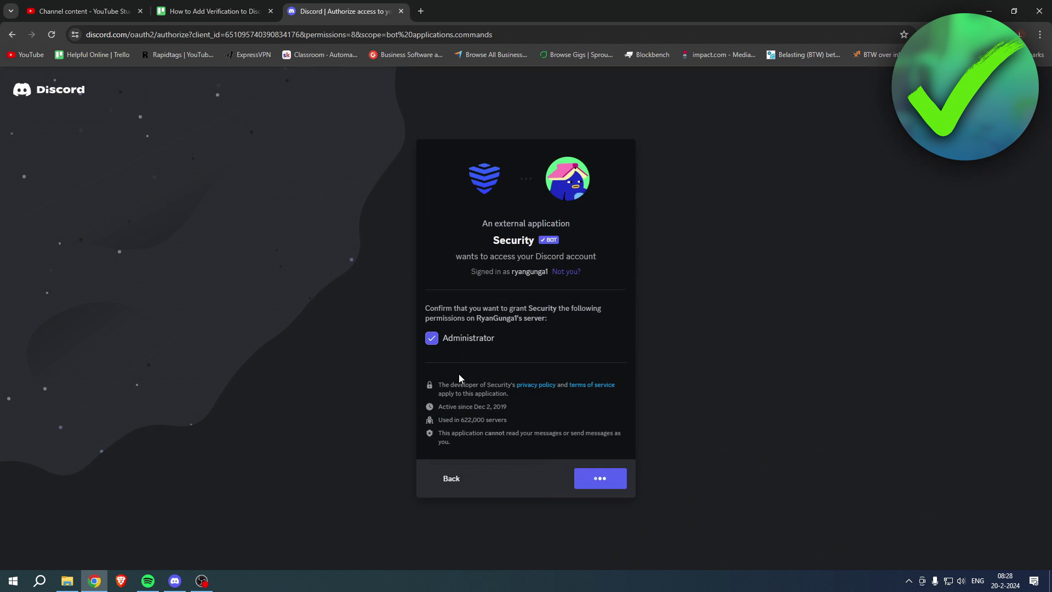
# Step: Switch to the Discord app and examine the Security bot's profile and its direct message
pyautogui.hotkey('alt', 'Tab')
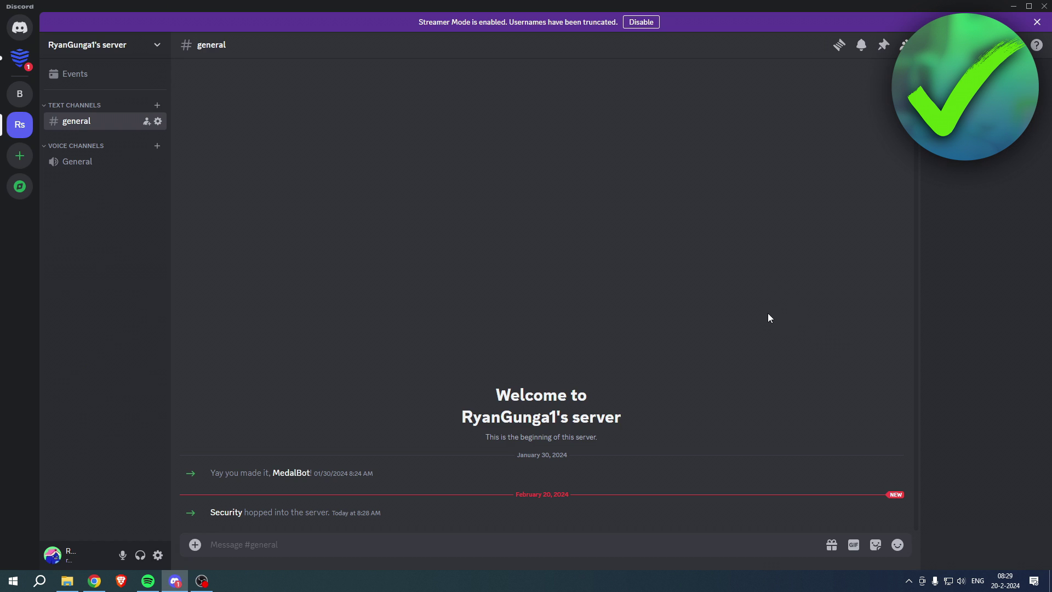
pyautogui.click(1011, 144)
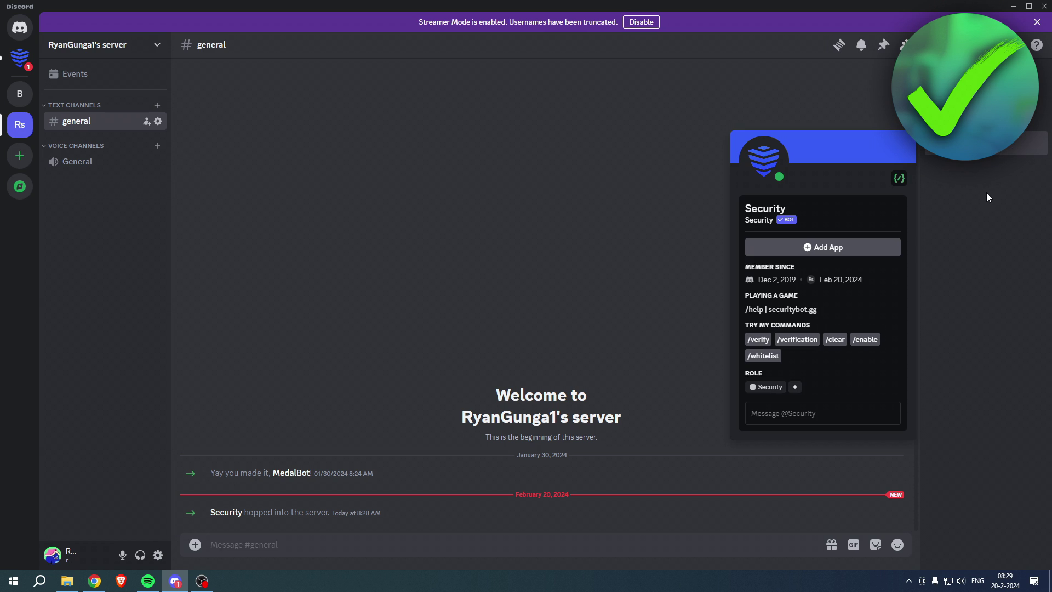
pyautogui.click(934, 198)
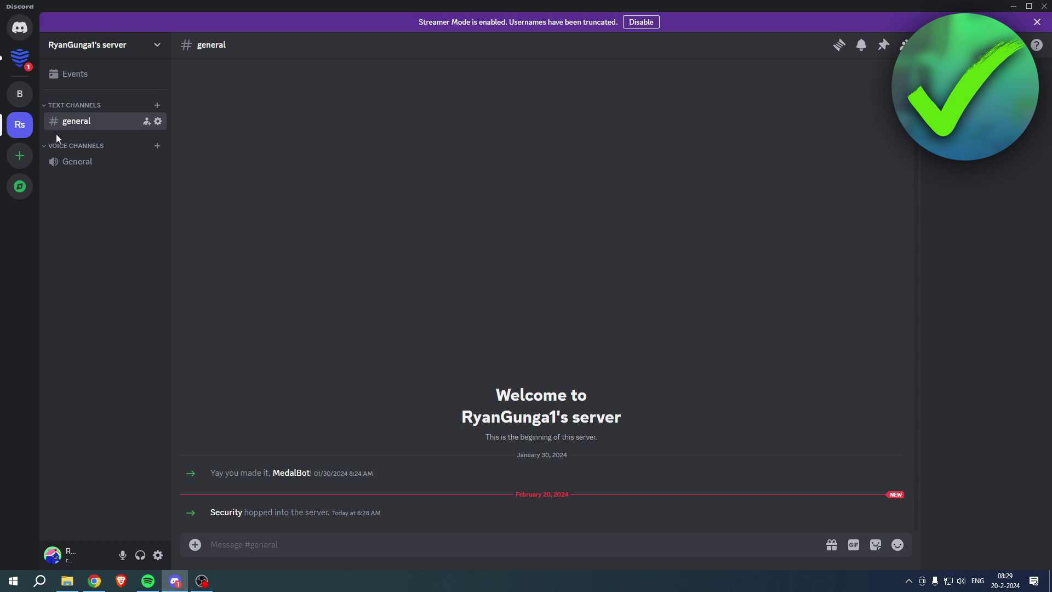
pyautogui.click(19, 57)
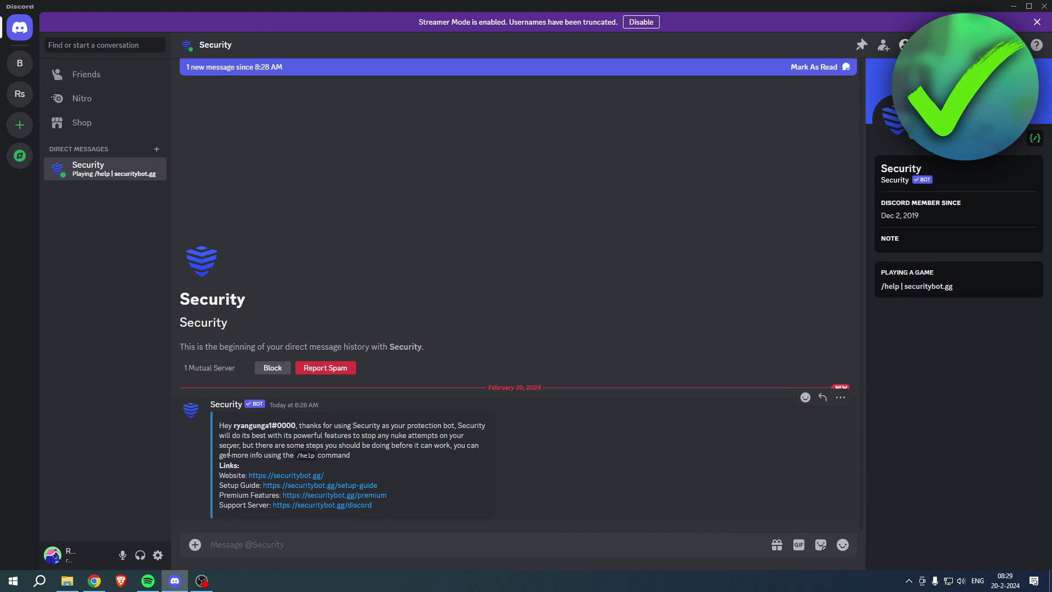
pyautogui.hotkey('alt', 'Left')
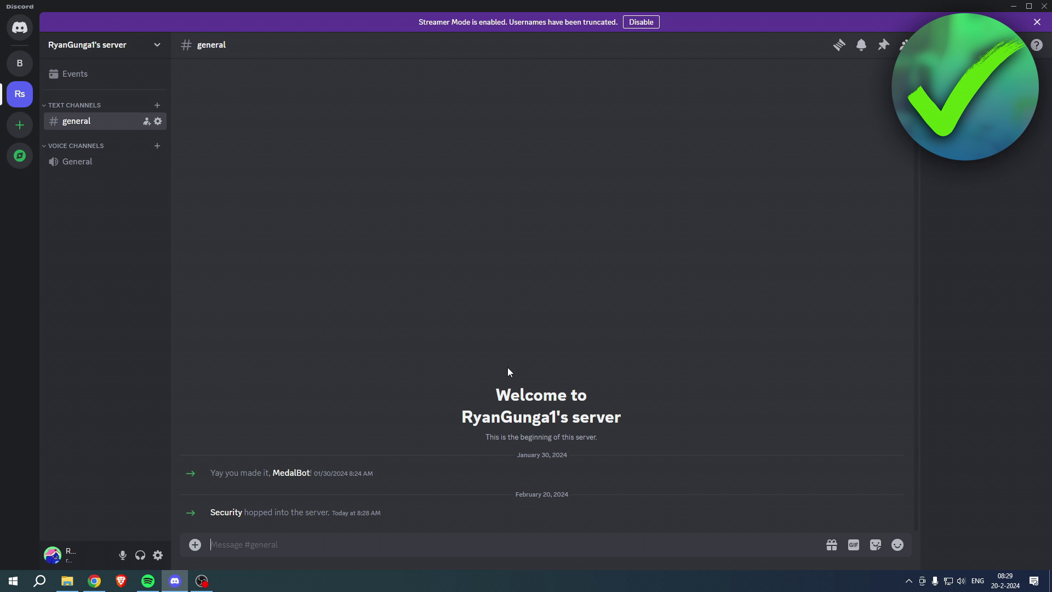
# Step: Enable verification on the server by running the Security bot's /verification enable command in the general channel
pyautogui.write('/ver')
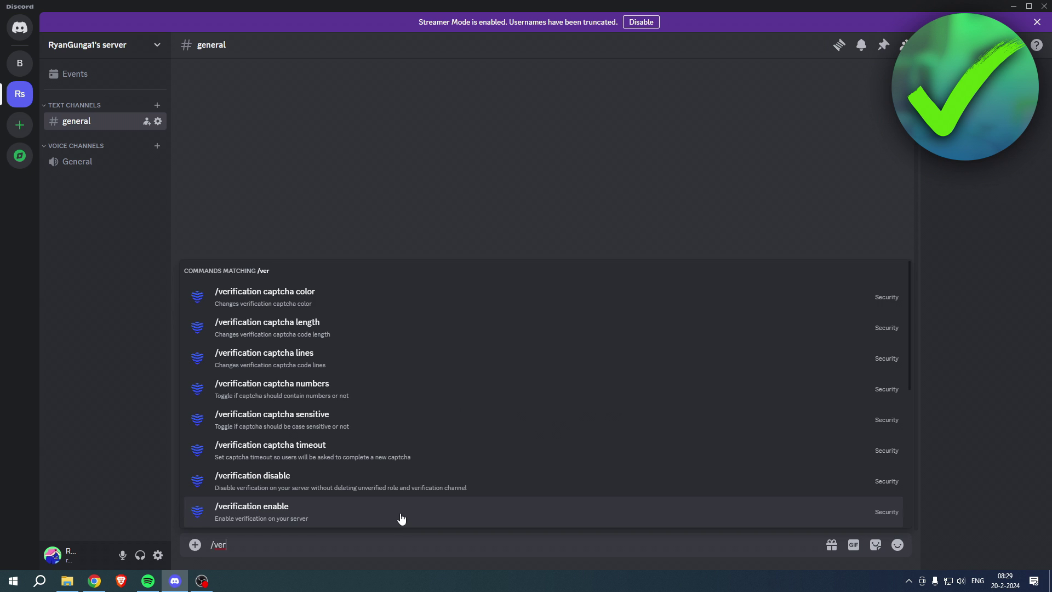
pyautogui.click(306, 515)
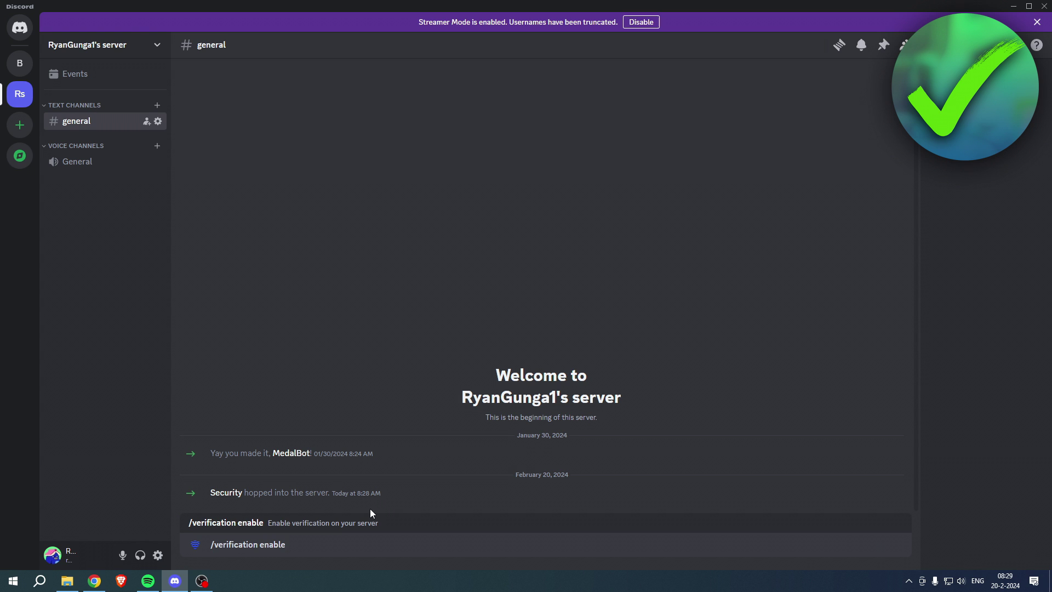
pyautogui.press('Return')
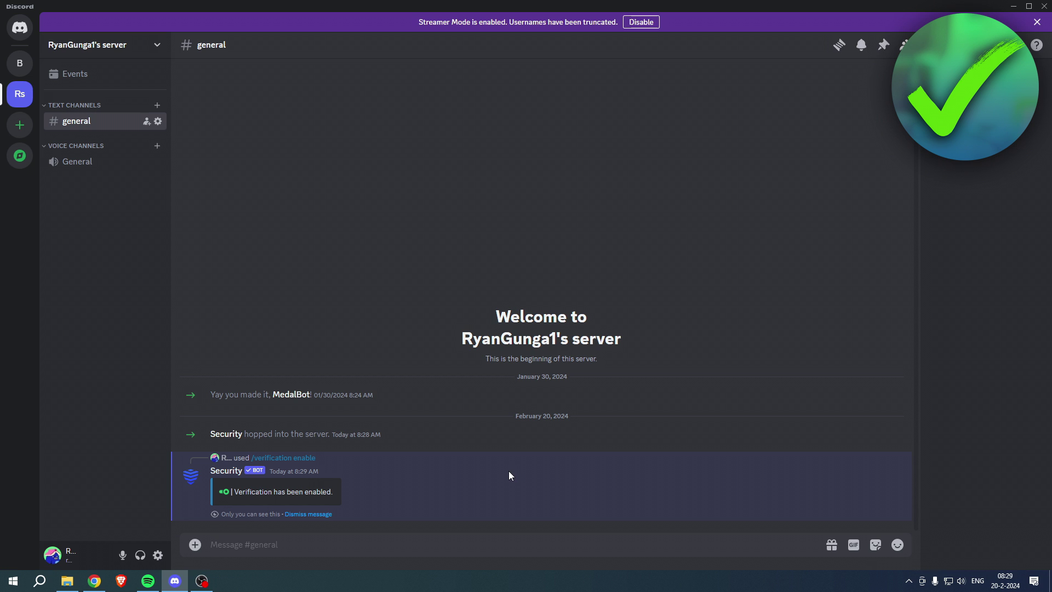
# Step: Create the verification channel by running /verification setup_channel in general, and check the bot's message in the new channel
pyautogui.write('/verification')
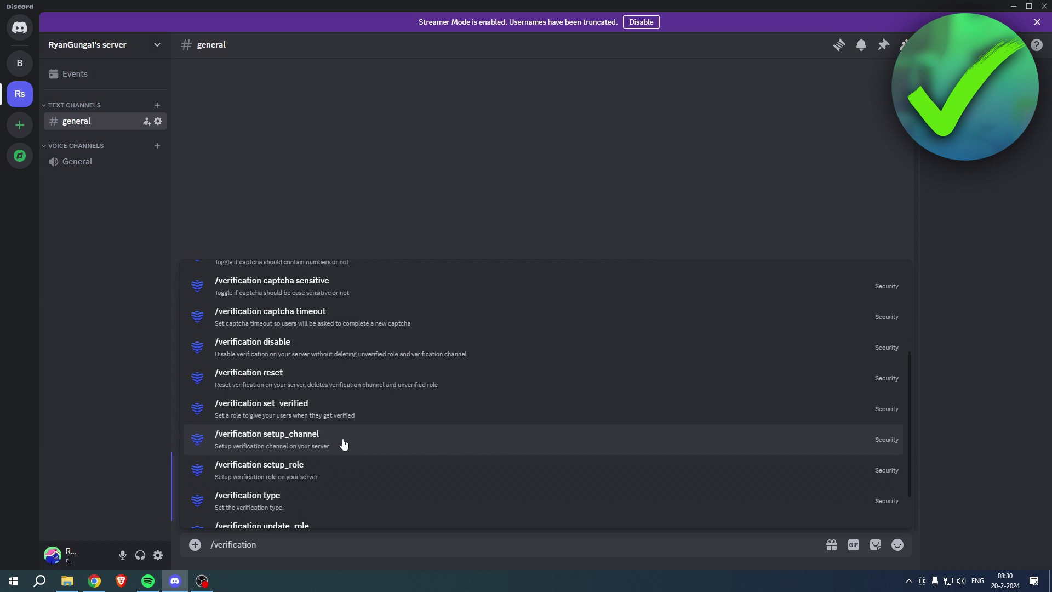
pyautogui.click(310, 446)
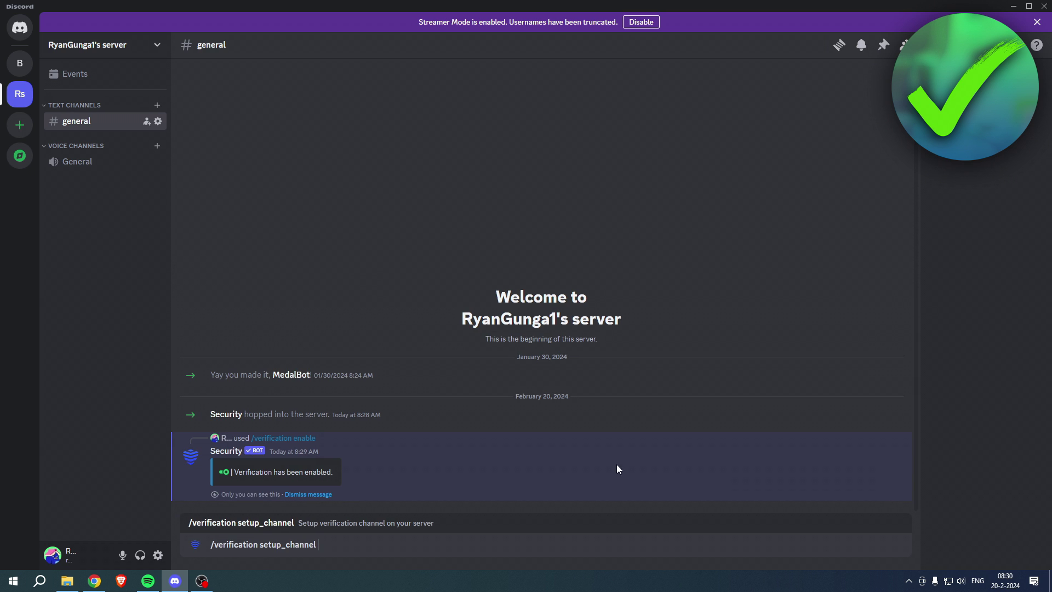
pyautogui.press('Return')
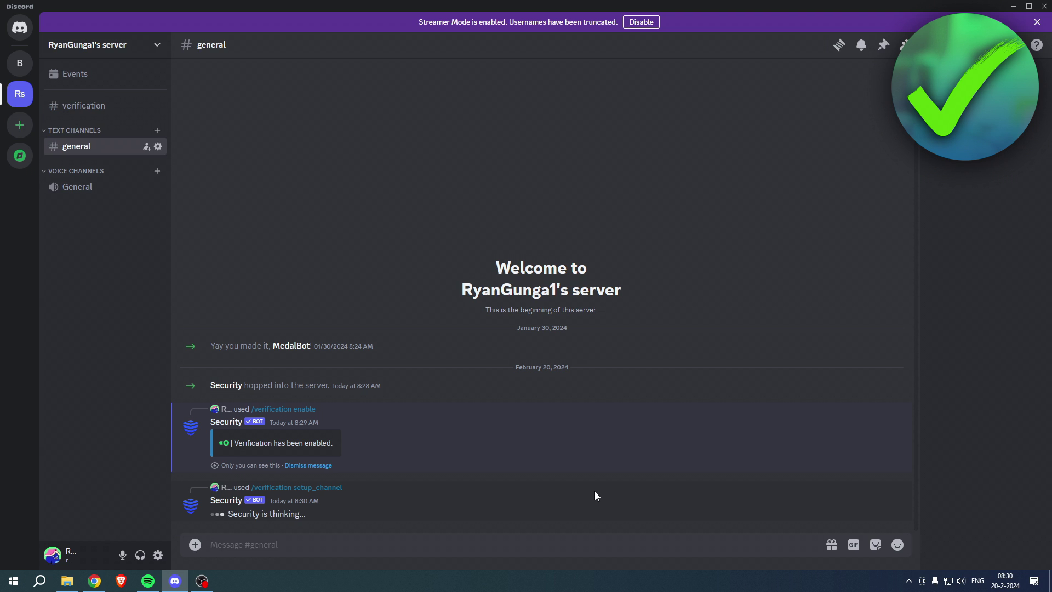
pyautogui.hotkey('alt', 'Up')
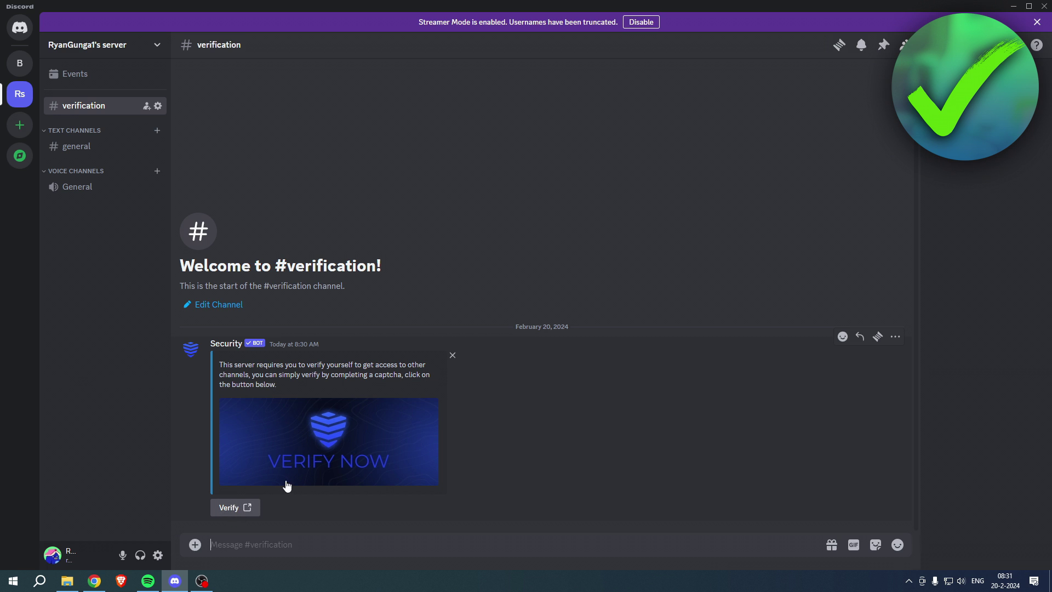
pyautogui.hotkey('alt', 'Down')
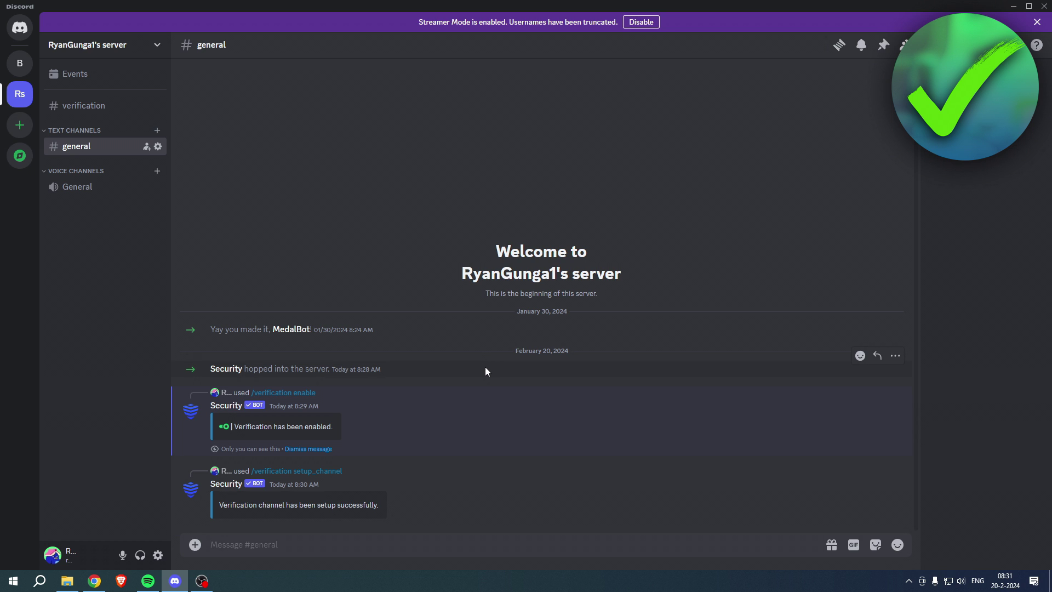
# Step: Set the verification type to One-Click Verification with /verification type in general, and check the verify message in the verification channel
pyautogui.write('/verification type')
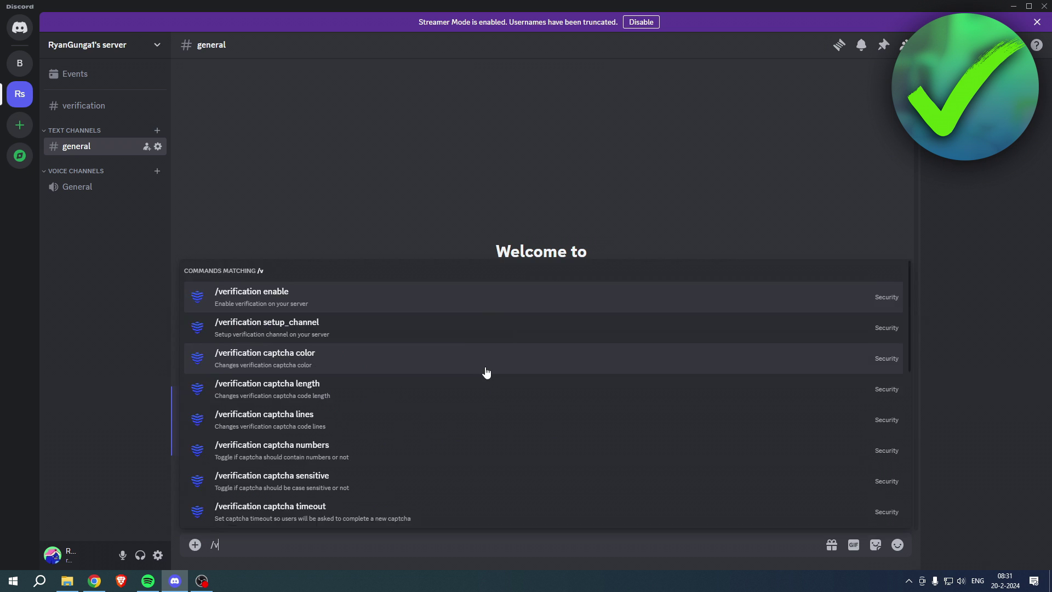
pyautogui.press('Tab')
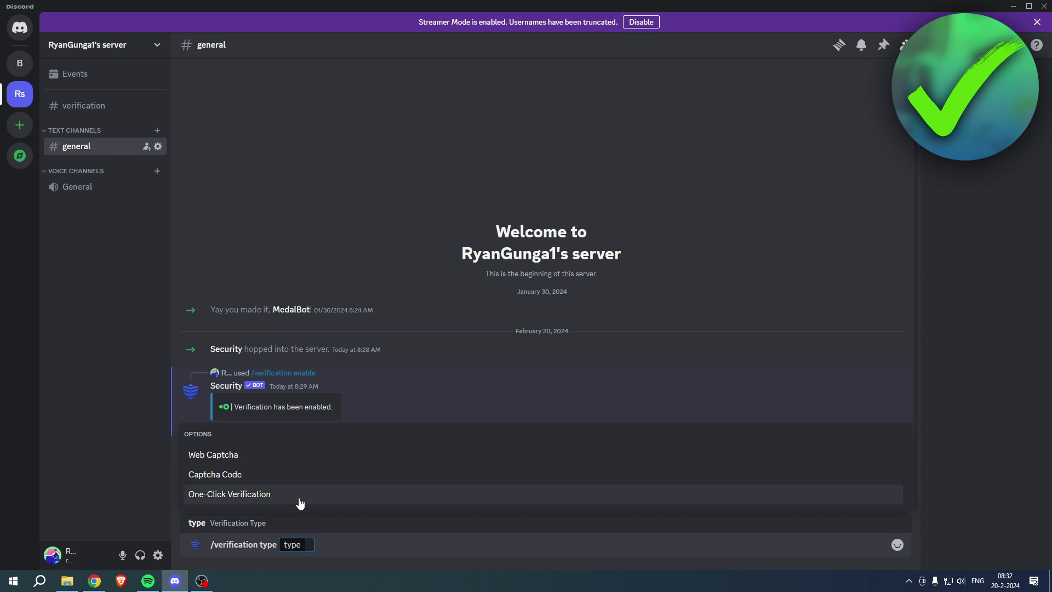
pyautogui.click(260, 497)
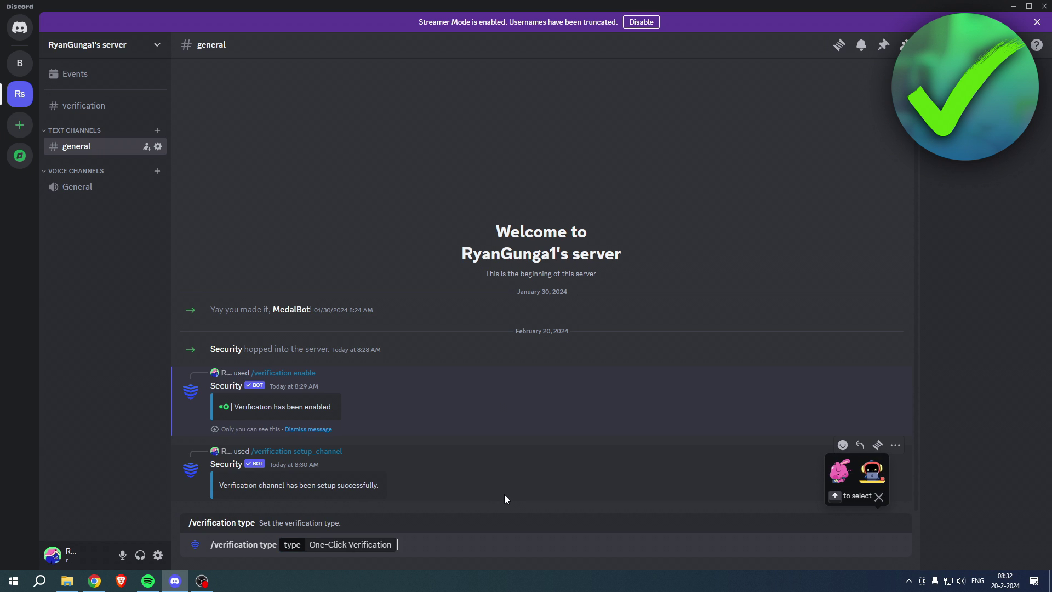
pyautogui.press('Return')
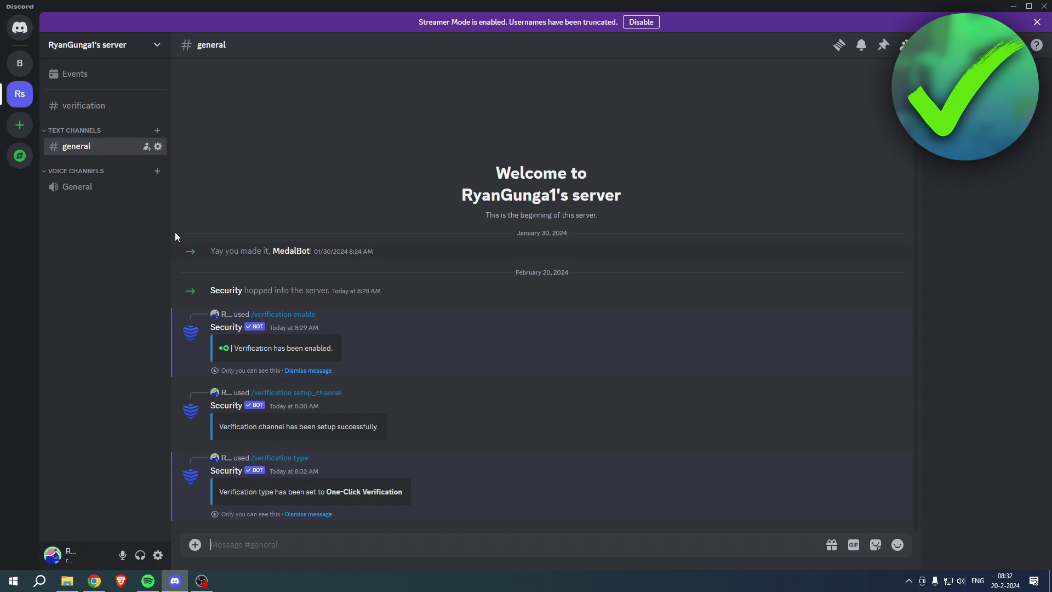
pyautogui.click(79, 105)
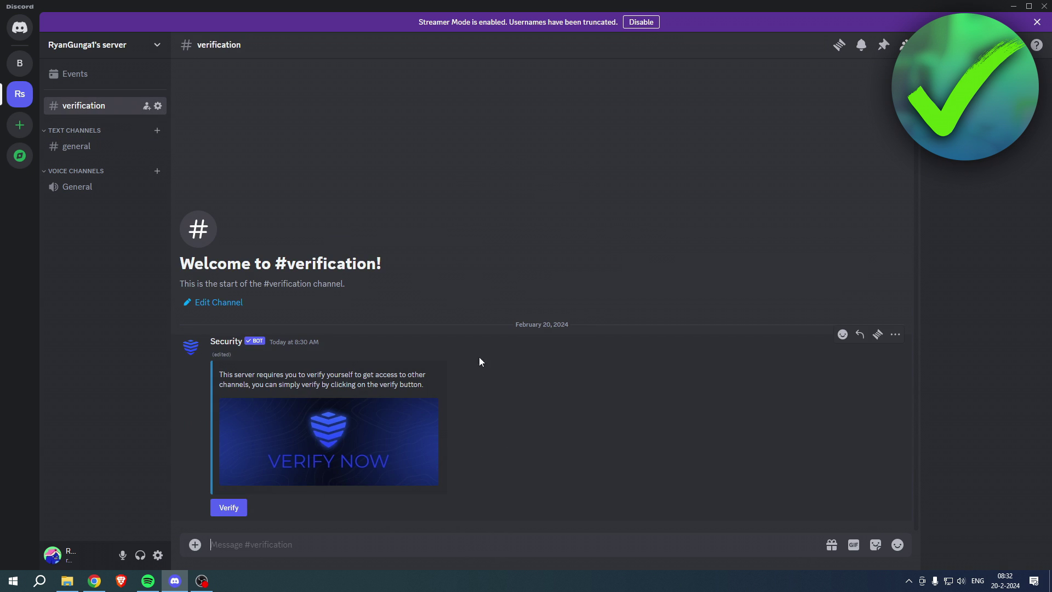
pyautogui.click(237, 514)
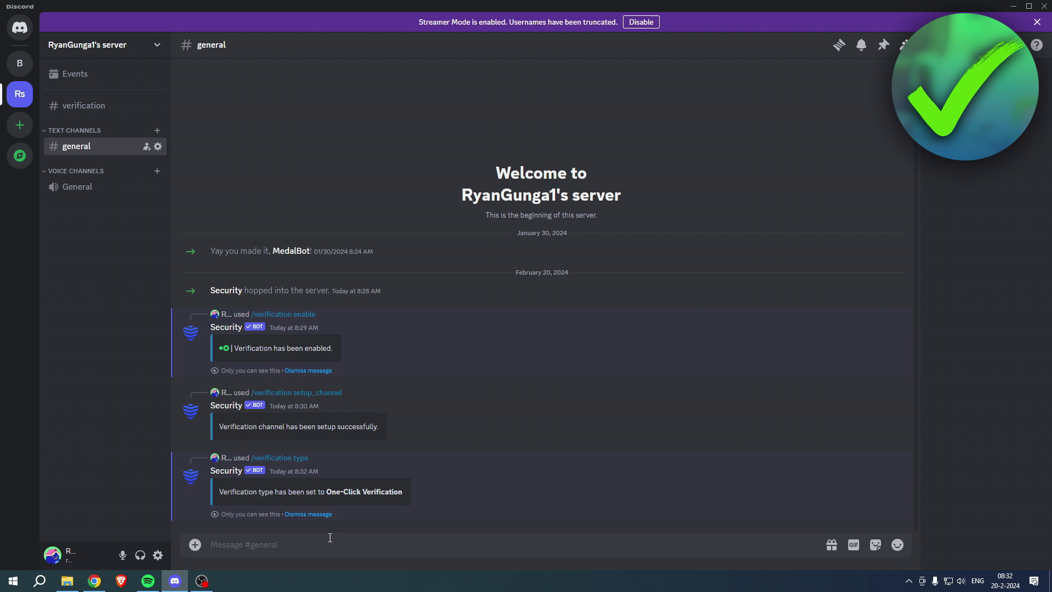
# Step: Run the Security bot's /verification setup_role command in general, look at the verification channel and return to general
pyautogui.write('/verif')
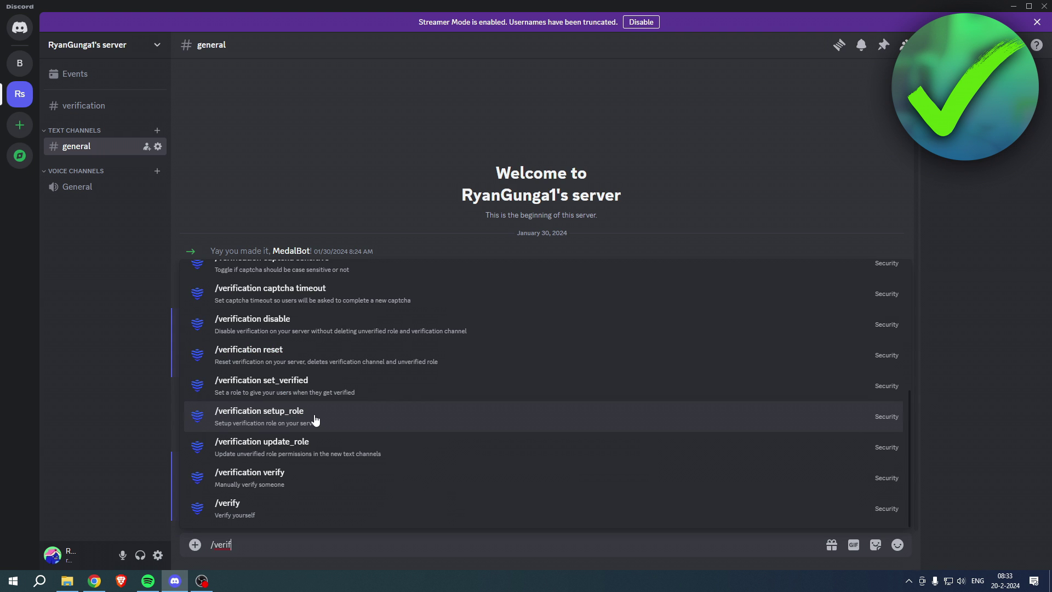
pyautogui.click(359, 418)
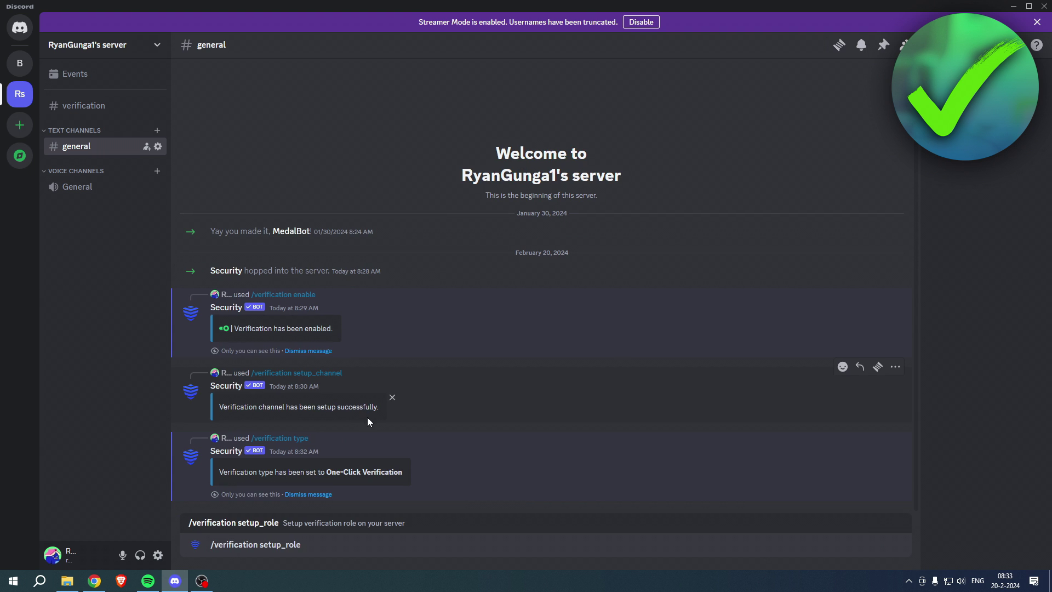
pyautogui.press('Return')
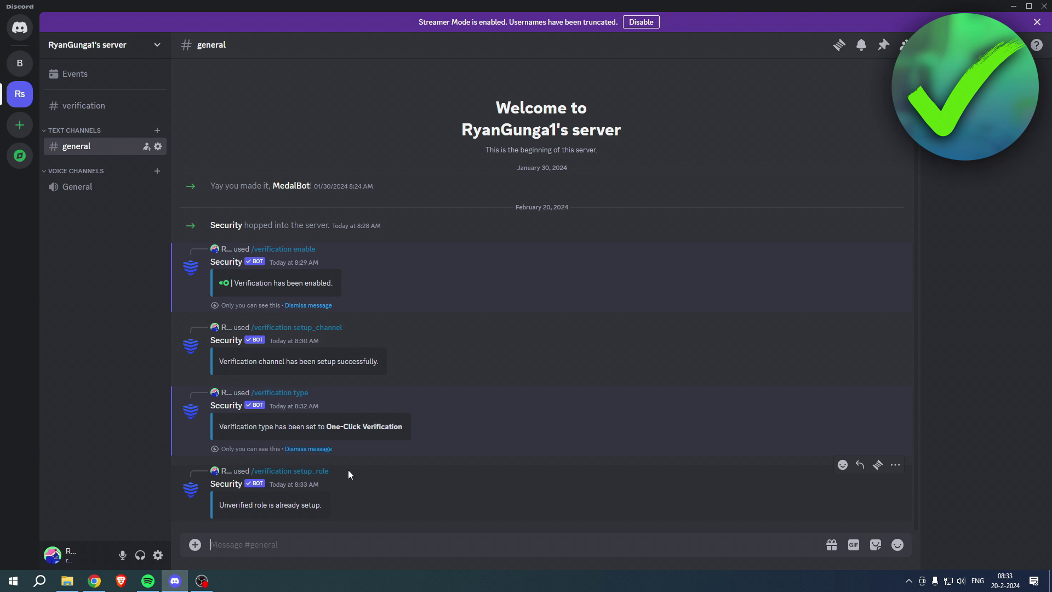
pyautogui.click(96, 105)
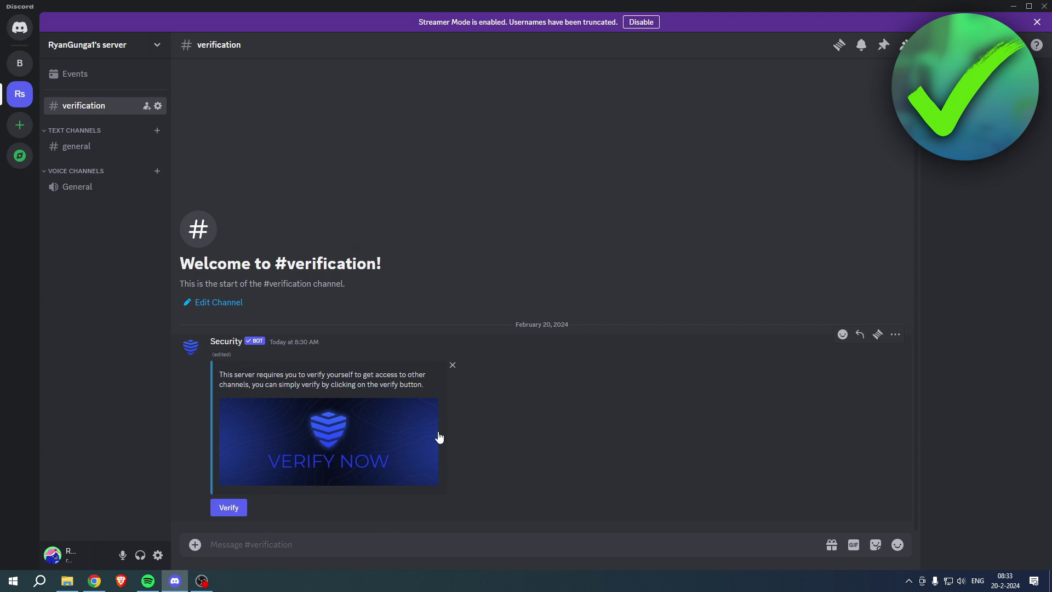
pyautogui.hotkey('alt', 'Down')
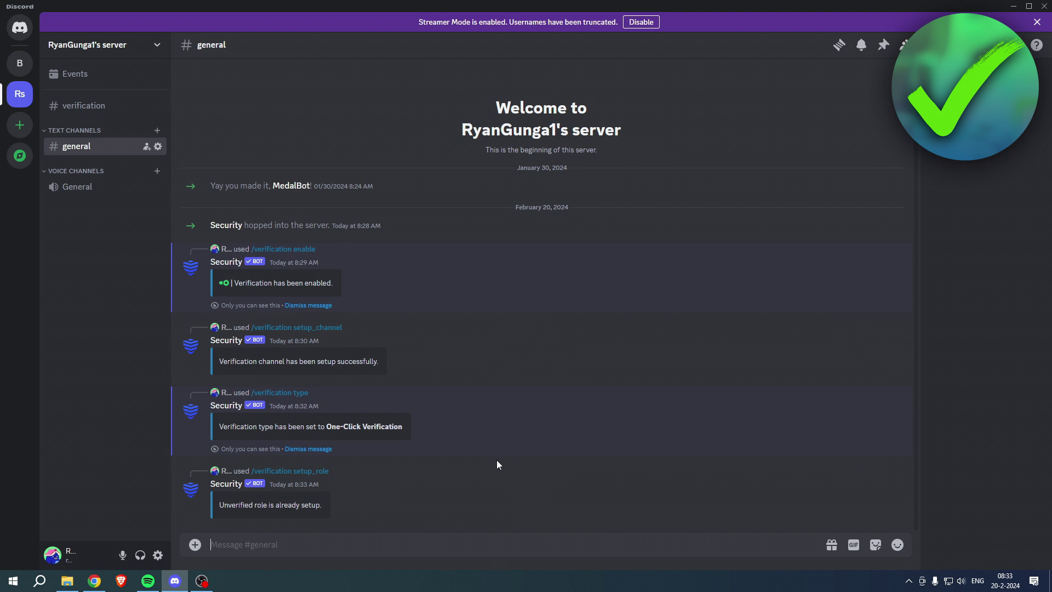
# Step: Create a blue server role named Verified, place it directly above Unverified in the role order, and save the changes
pyautogui.click(150, 47)
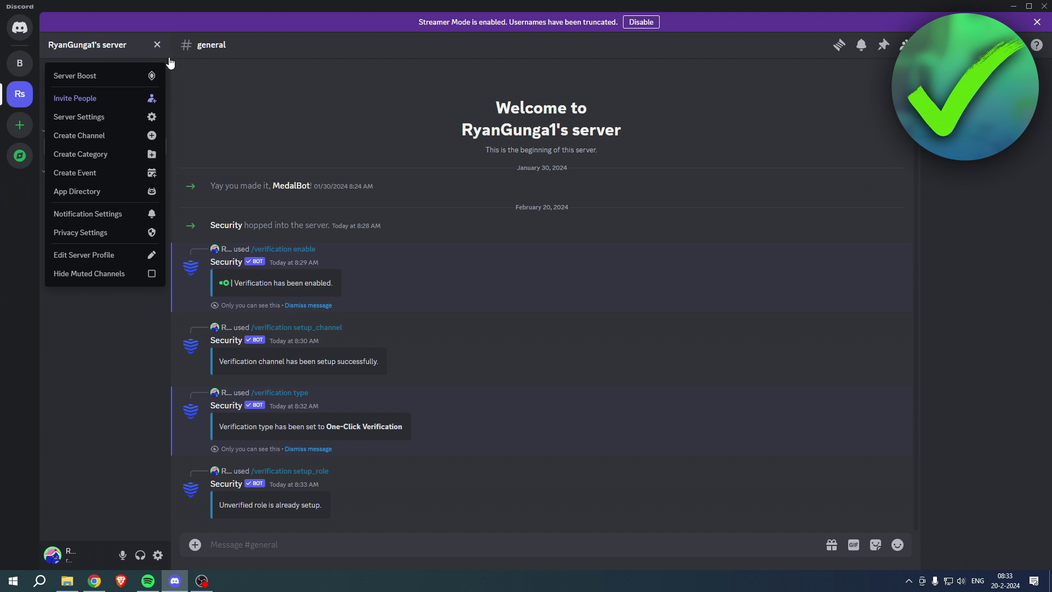
pyautogui.click(93, 118)
pyautogui.click(277, 86)
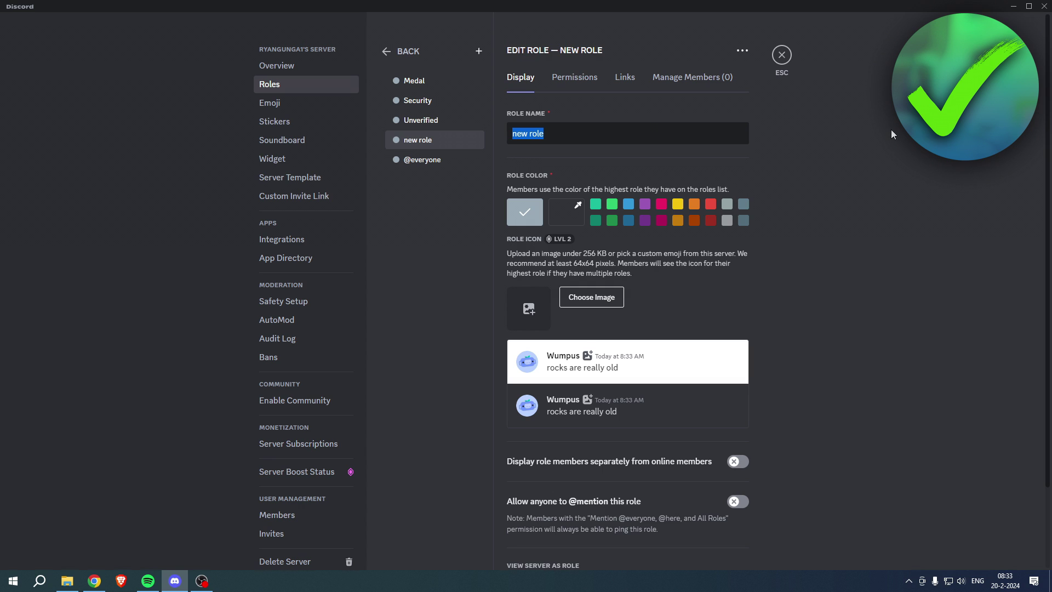
pyautogui.write('Verified')
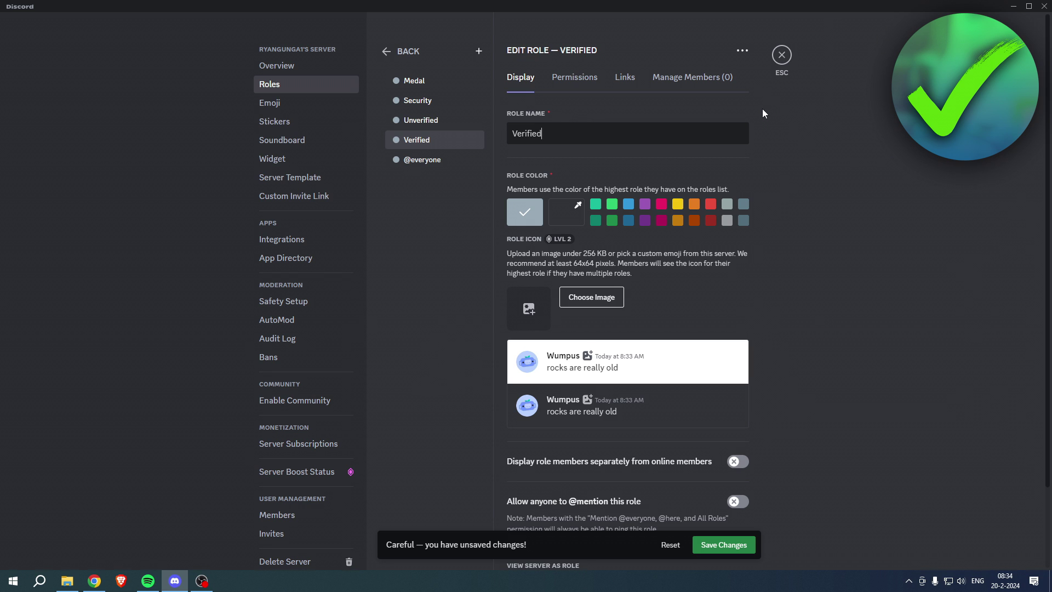
pyautogui.click(628, 204)
pyautogui.click(732, 544)
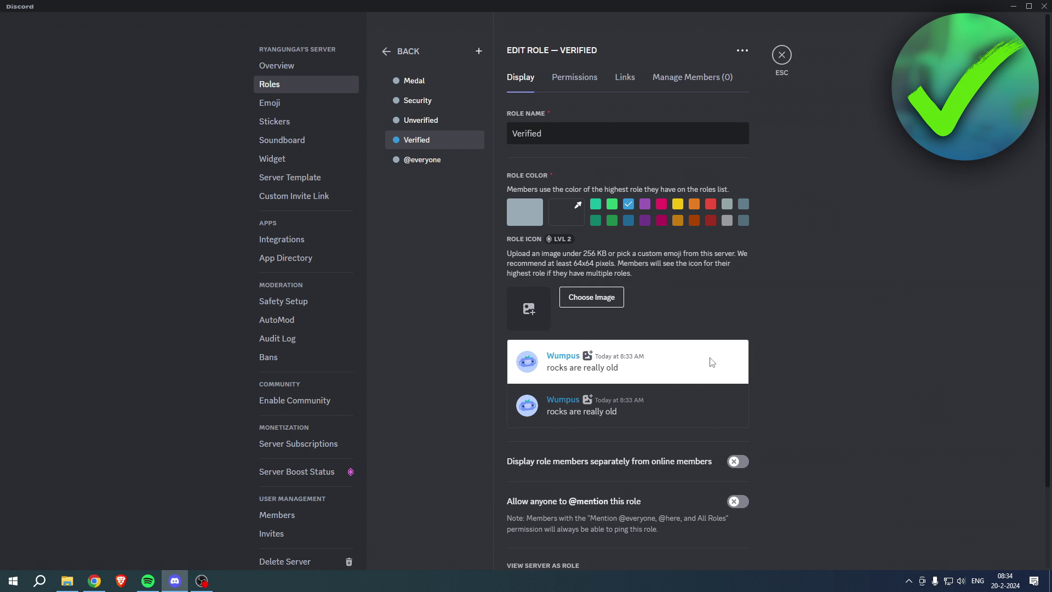
pyautogui.moveTo(421, 141)
pyautogui.mouseDown()
pyautogui.moveTo(420, 127)
pyautogui.moveTo(423, 141)
pyautogui.mouseUp()
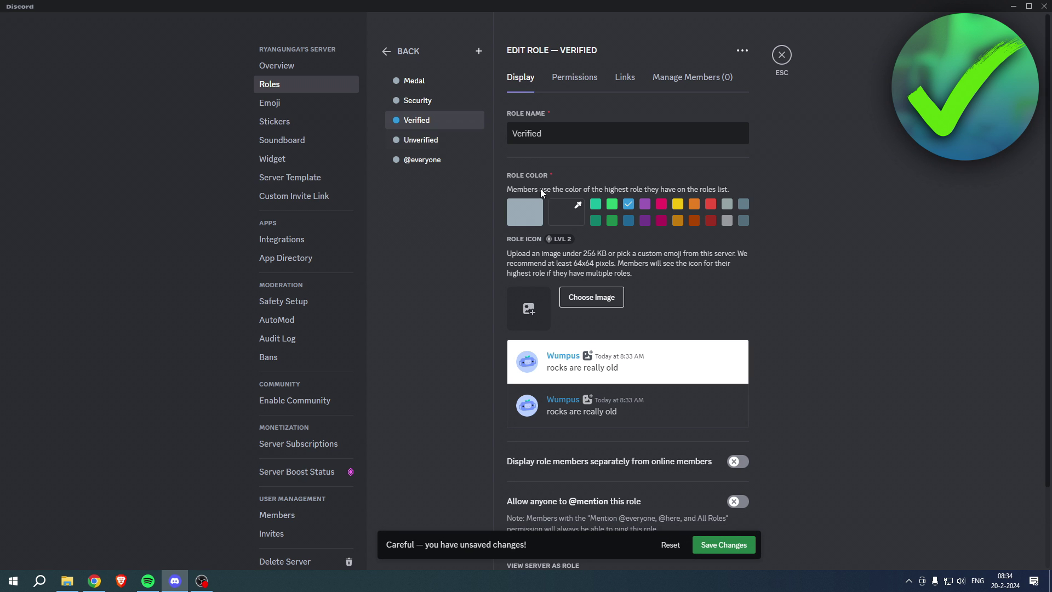
pyautogui.click(728, 540)
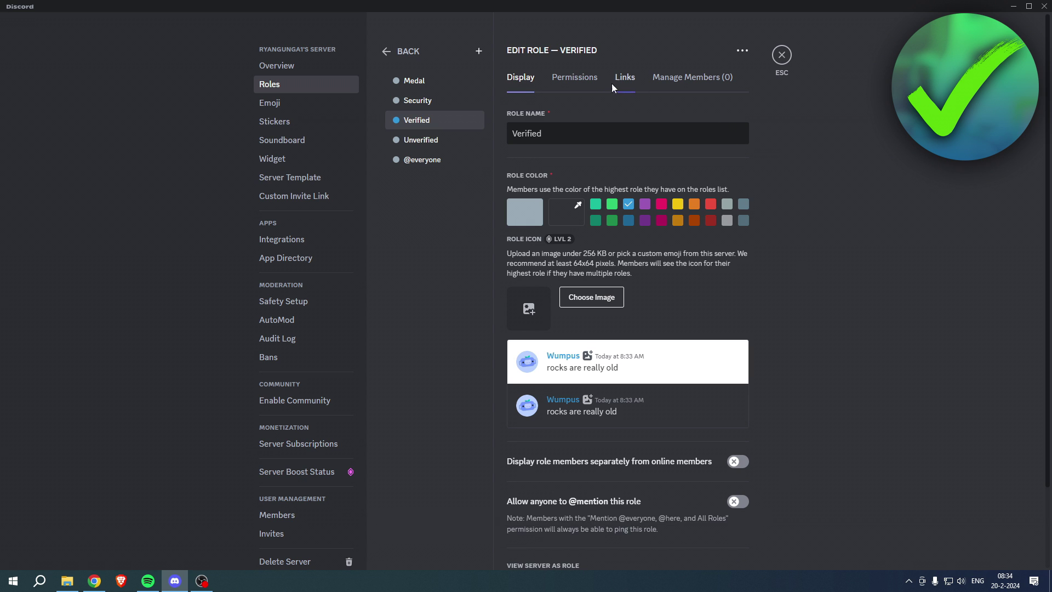
# Step: Enable the View Channels permission for the Verified role, review its other permissions, save the changes and leave the server settings
pyautogui.click(578, 79)
pyautogui.click(737, 164)
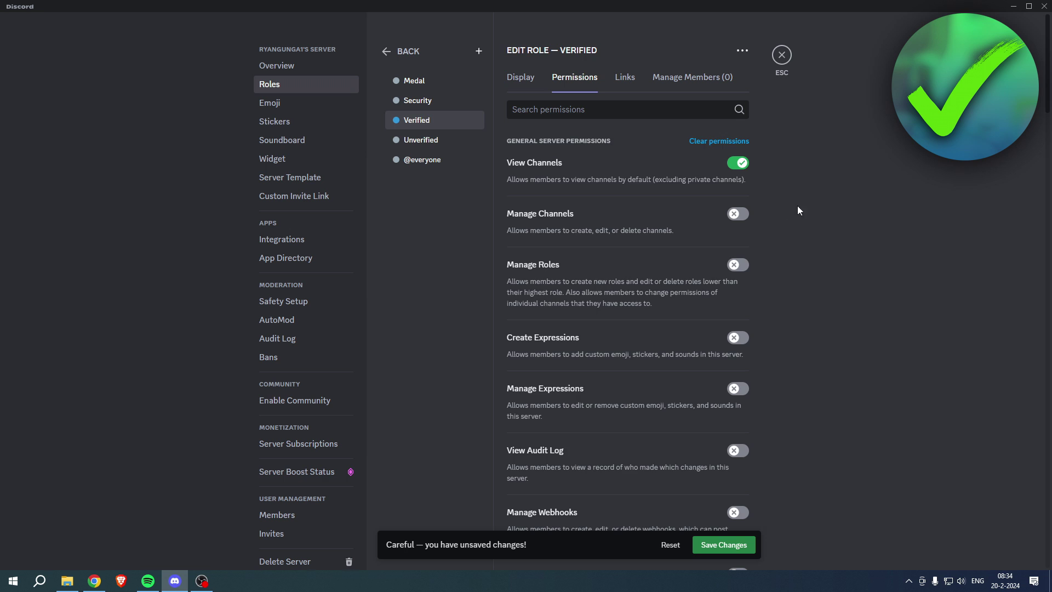
pyautogui.scroll(-15, 798, 210)
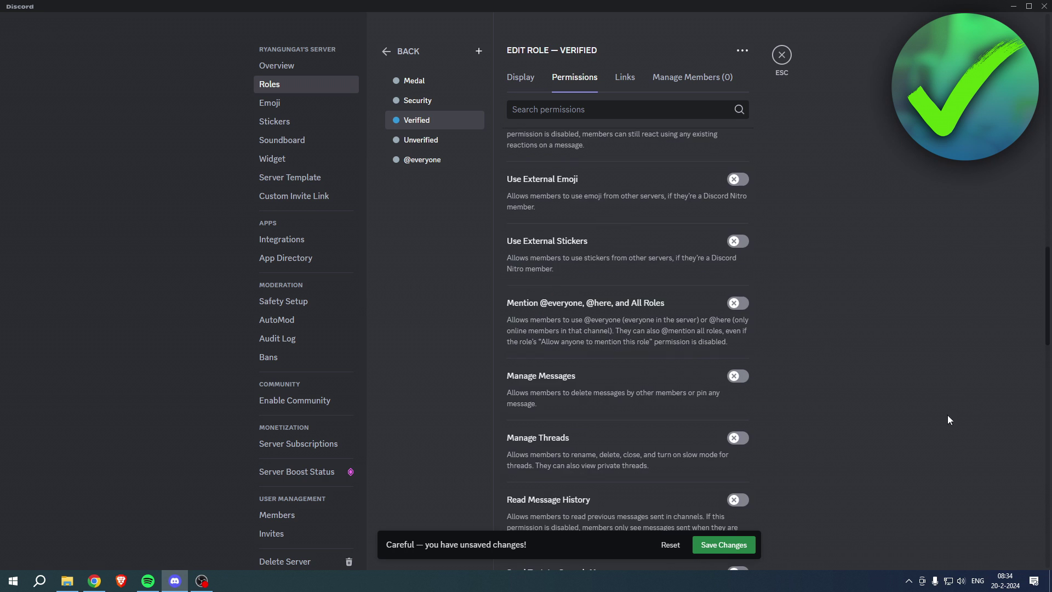
pyautogui.scroll(-20, 950, 420)
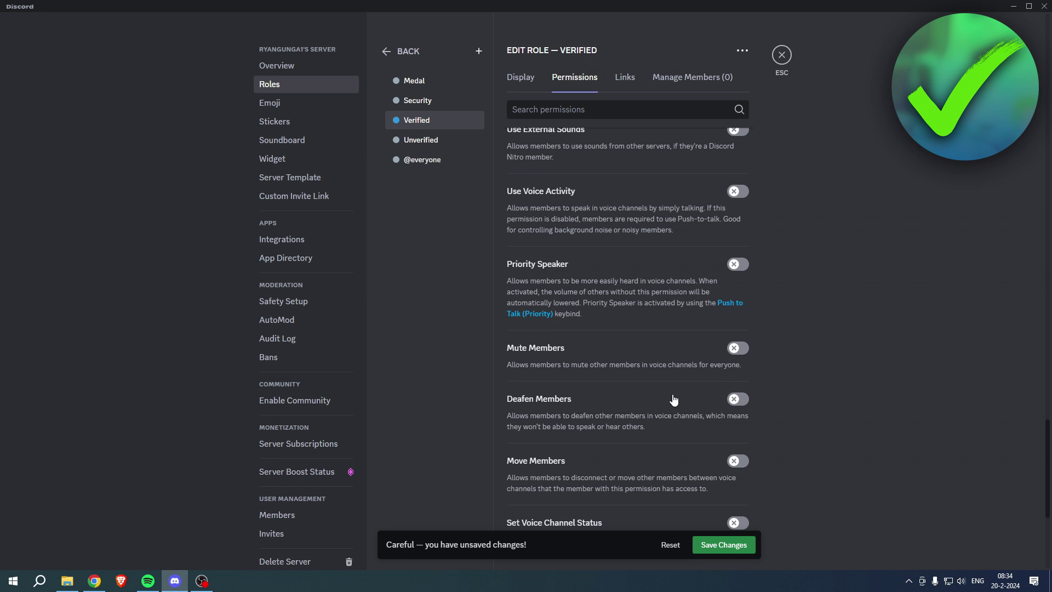
pyautogui.scroll(-2, 674, 399)
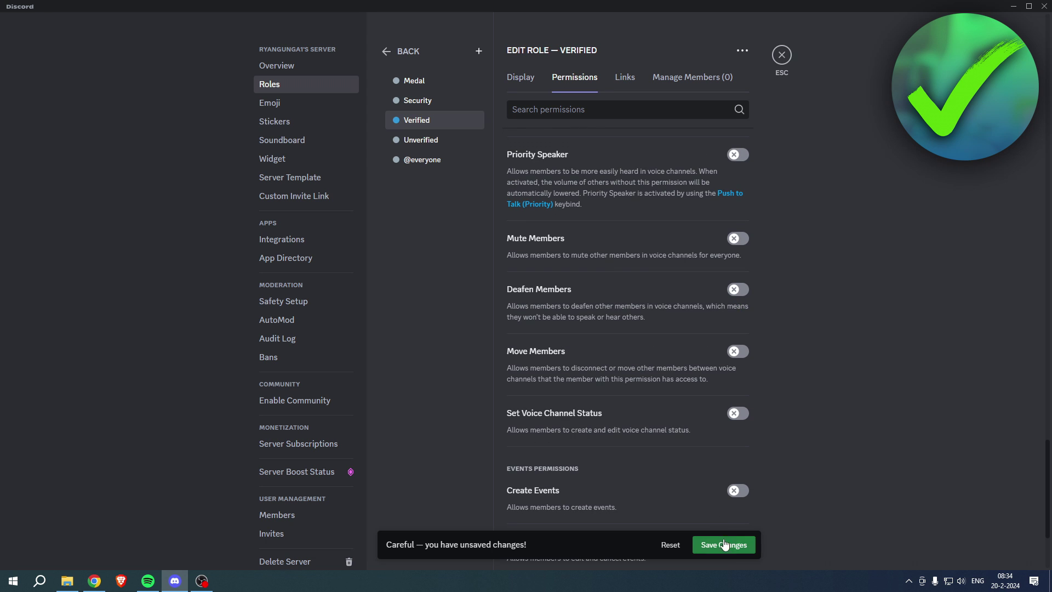
pyautogui.click(724, 545)
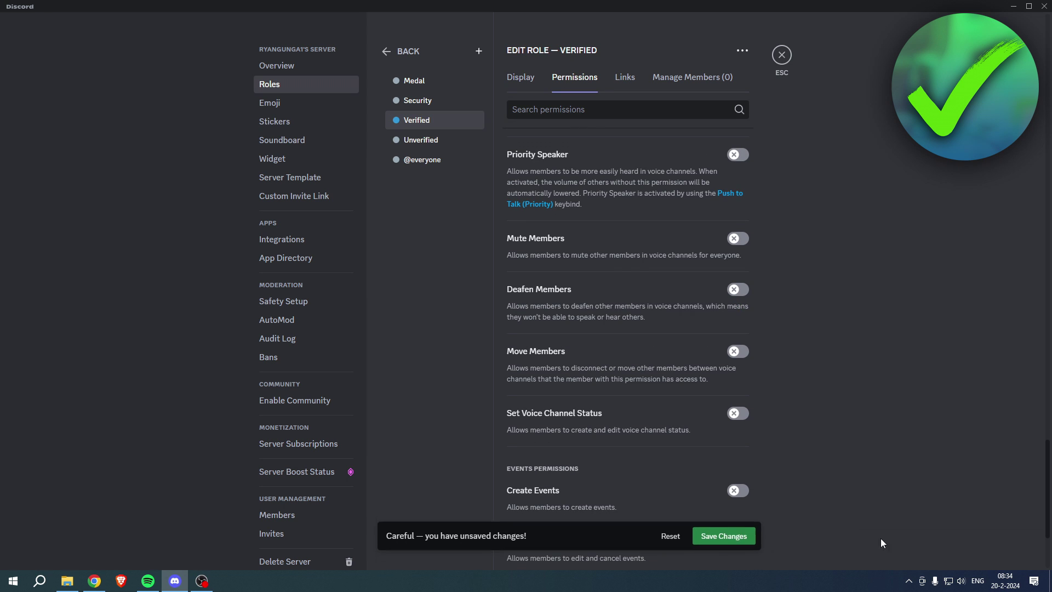
pyautogui.click(788, 63)
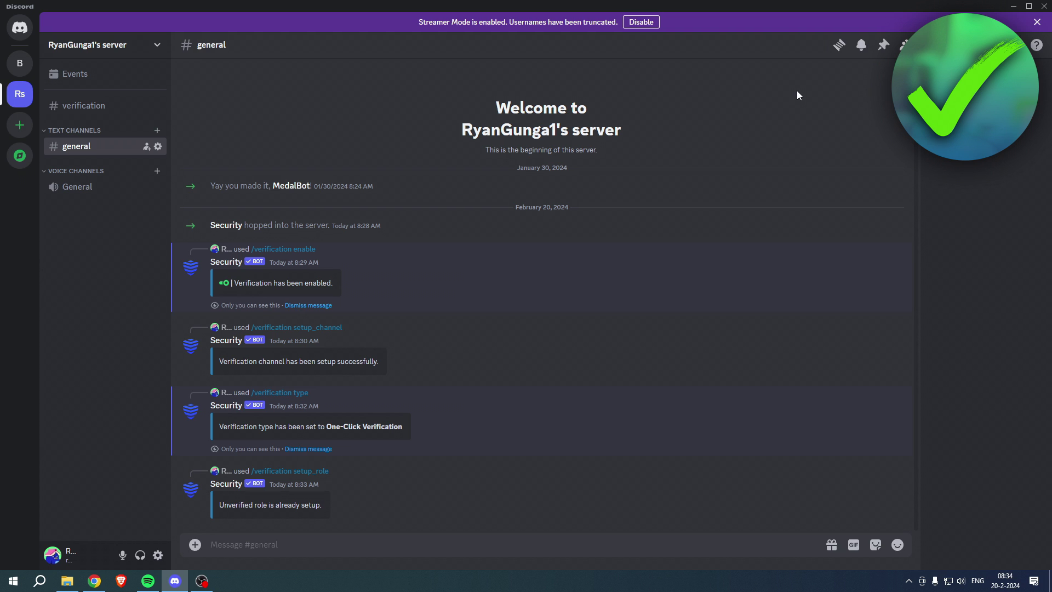
pyautogui.write('/verif')
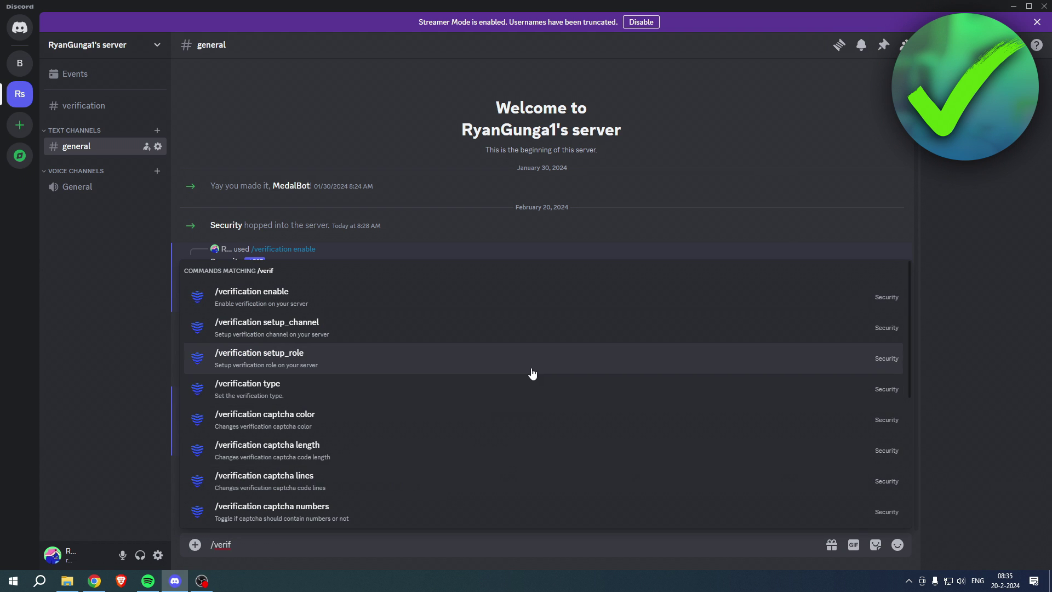
pyautogui.scroll(-3, 531, 373)
pyautogui.scroll(-3, 531, 373)
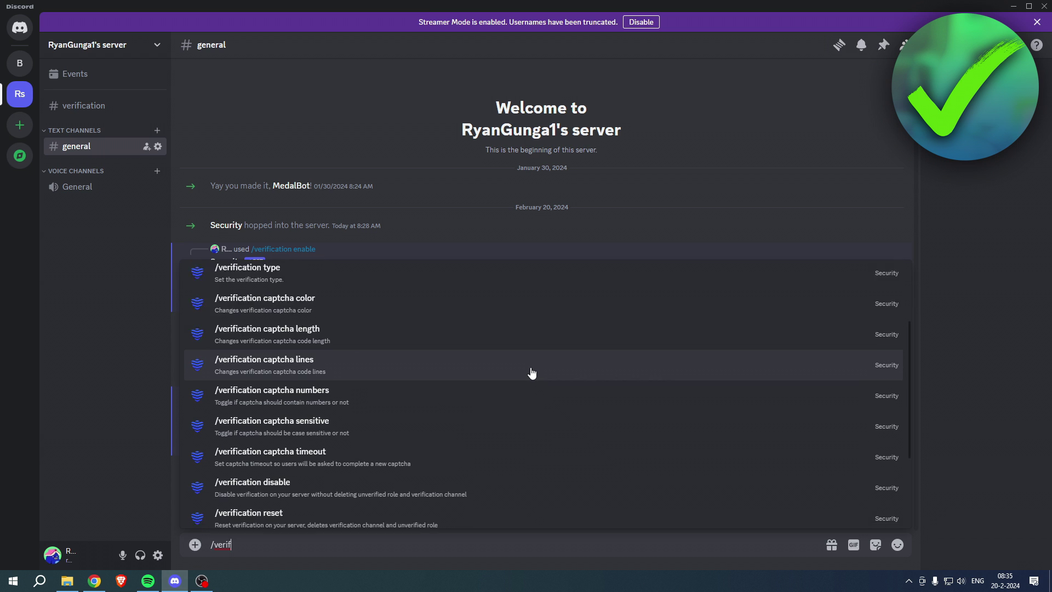
pyautogui.scroll(-1, 532, 373)
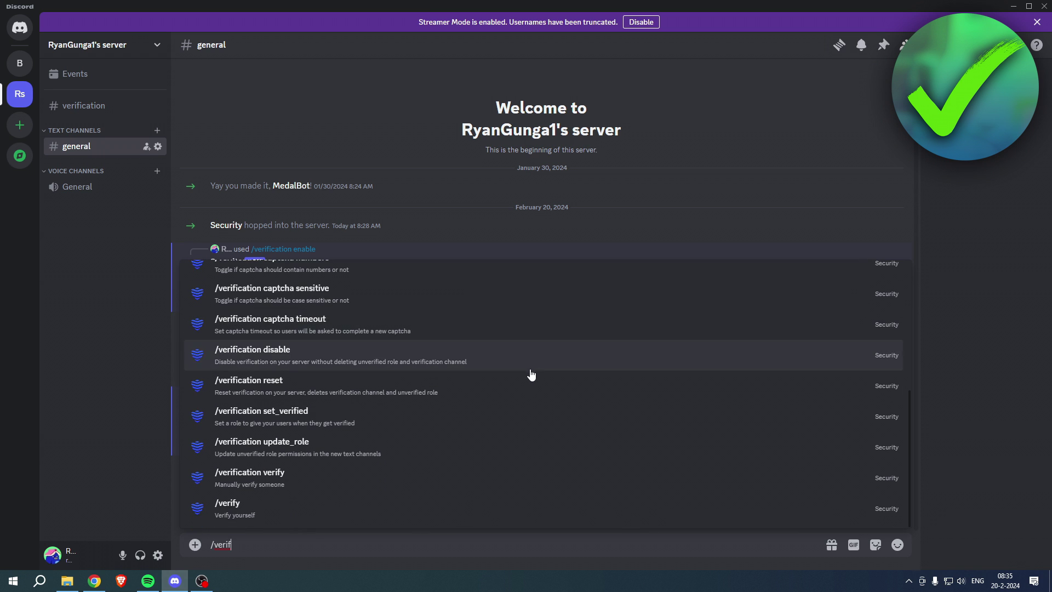
pyautogui.click(357, 418)
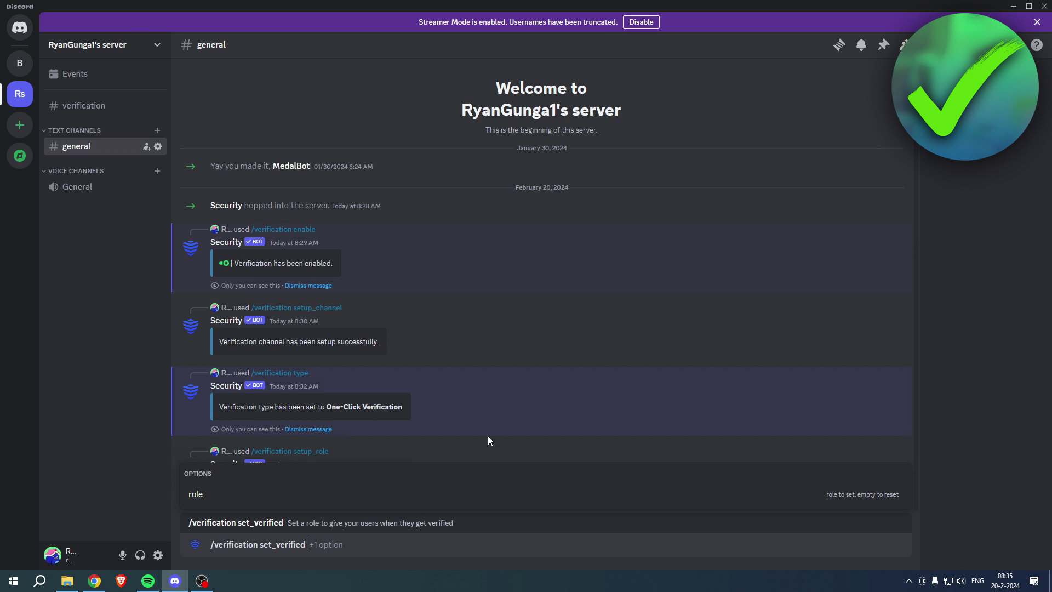
pyautogui.click(218, 501)
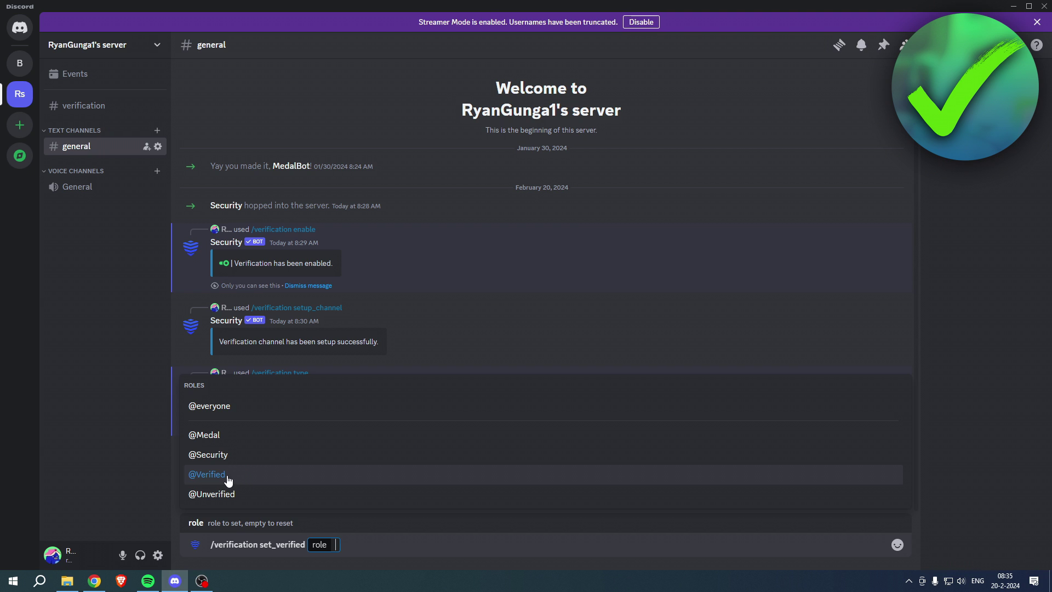
pyautogui.click(236, 480)
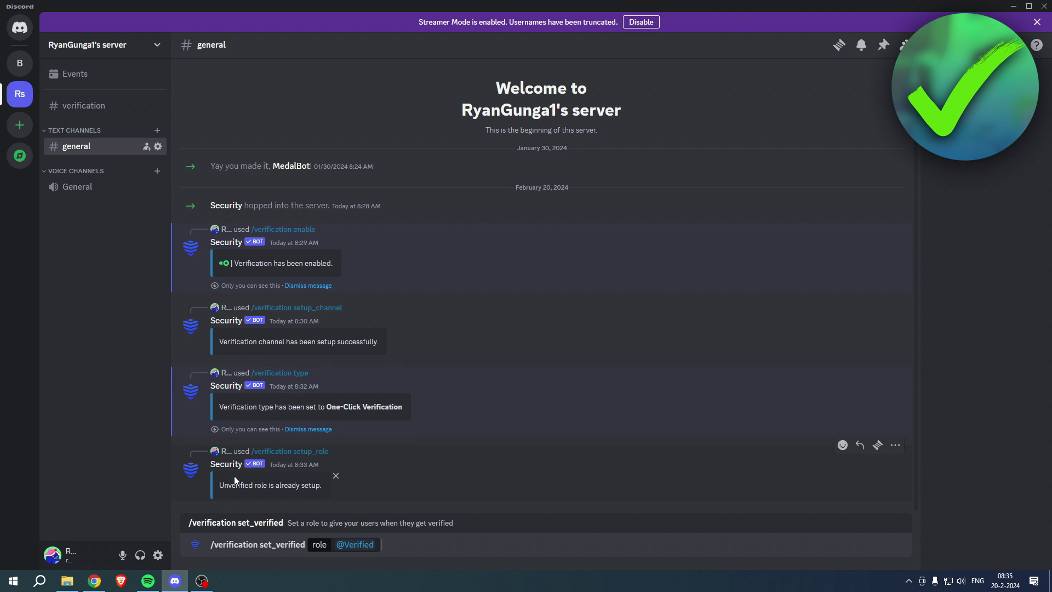
pyautogui.press('Return')
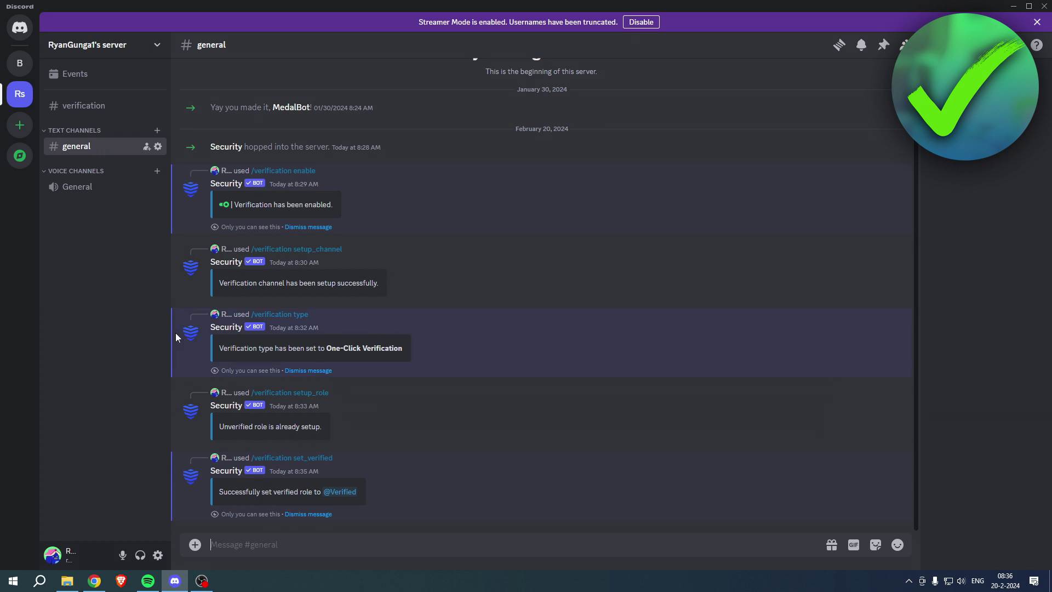
pyautogui.click(83, 105)
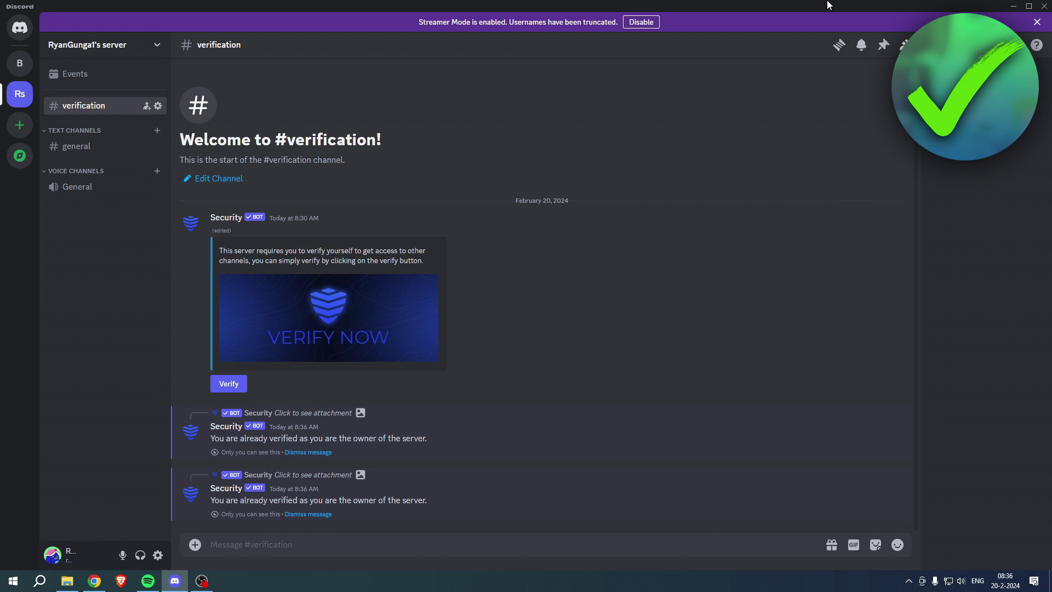